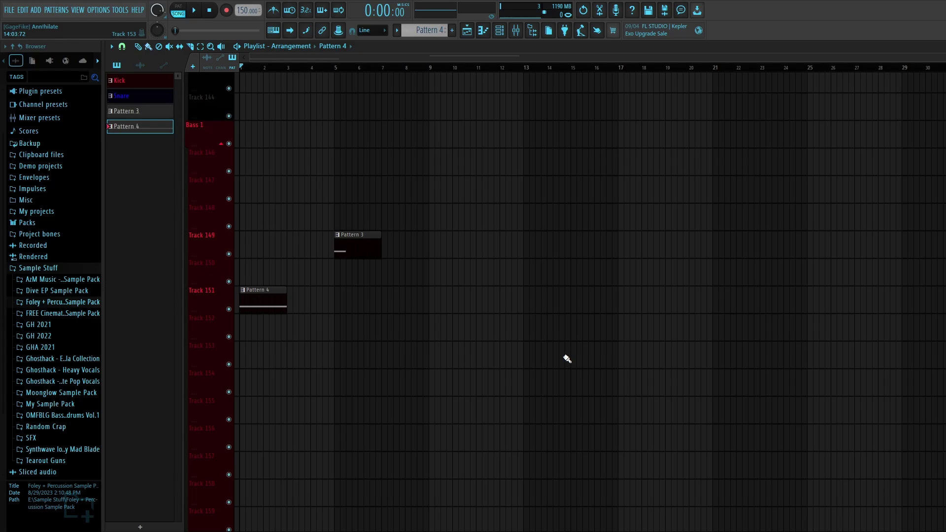
Play the Pattern 4 clip from the start of the playlist, and play the Pattern 3 clip from bar 5
{"action": "key", "text": "space"}
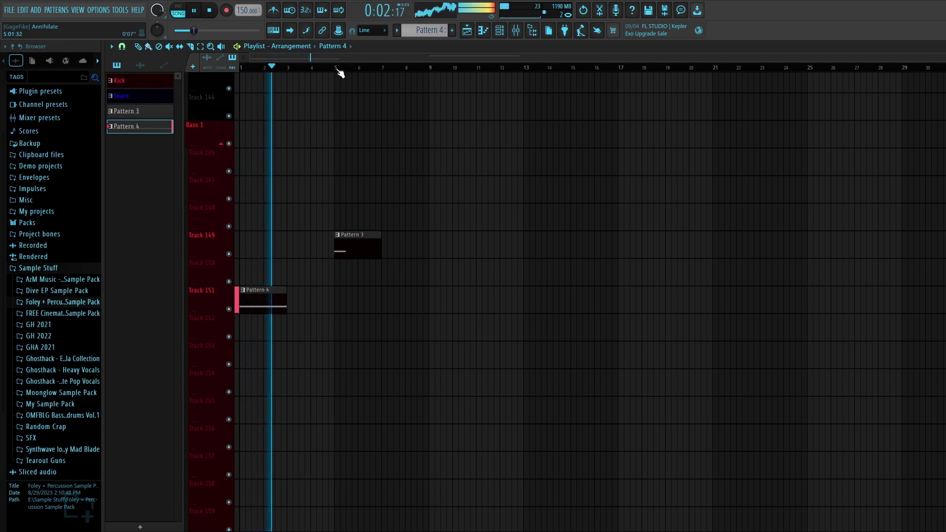
{"action": "key", "text": "space"}
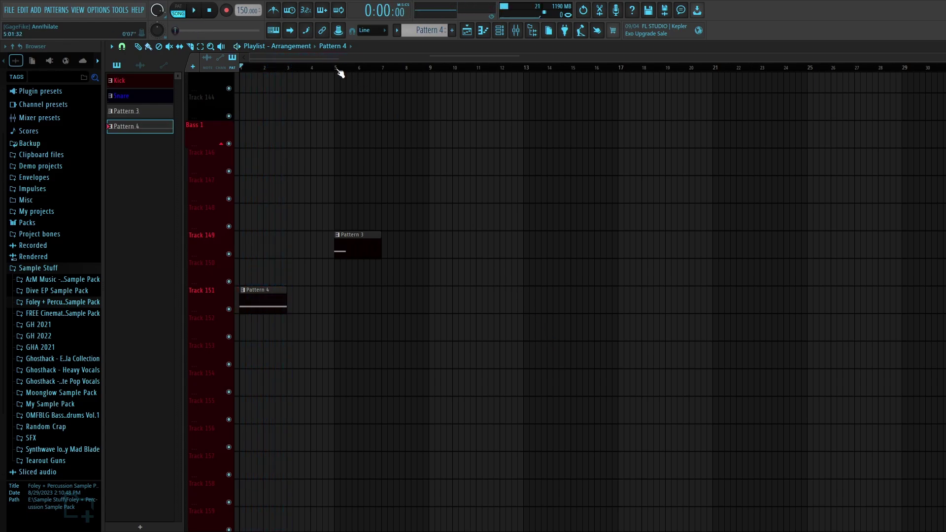
{"action": "left_click", "coordinate": [338, 69]}
{"action": "key", "text": "space"}
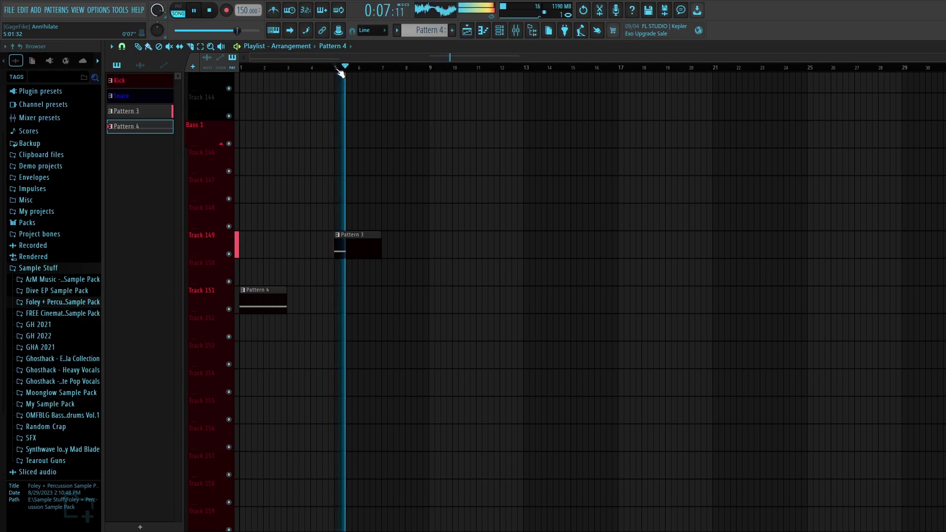
{"action": "key", "text": "space"}
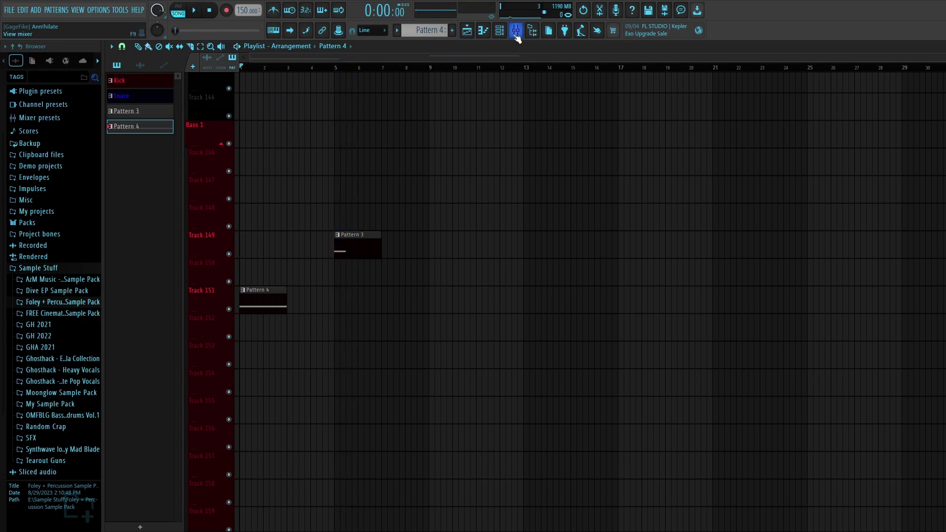
Check Insert 16's effect slots in the mixer and play the Pattern 4 clip again
{"action": "left_click", "coordinate": [515, 34]}
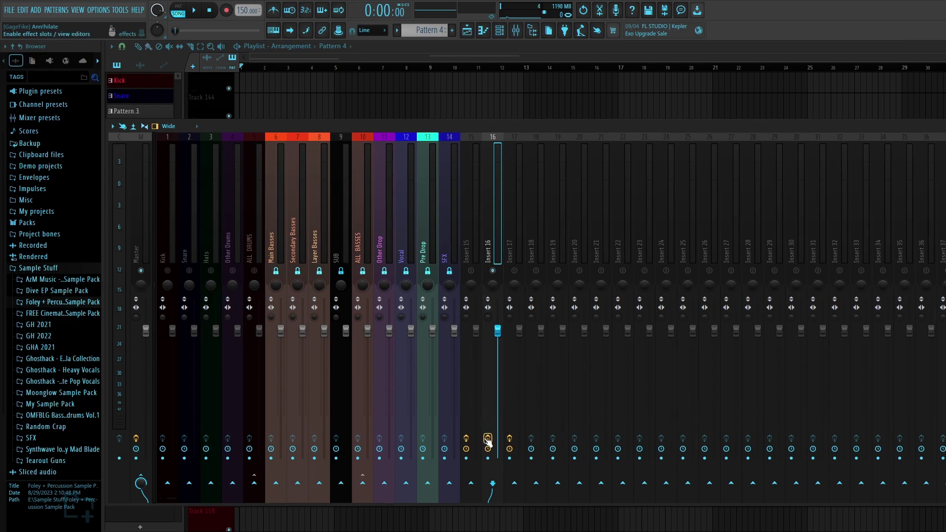
{"action": "key", "text": "F9"}
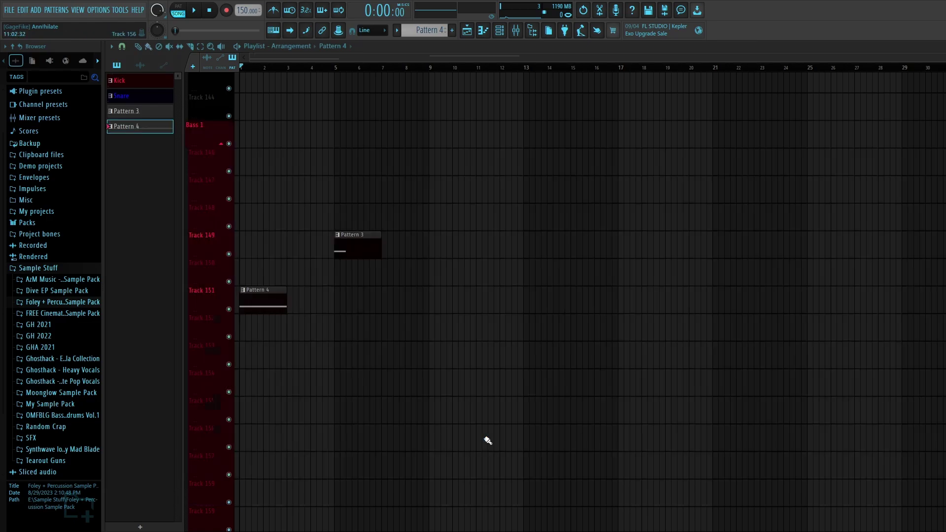
{"action": "key", "text": "space"}
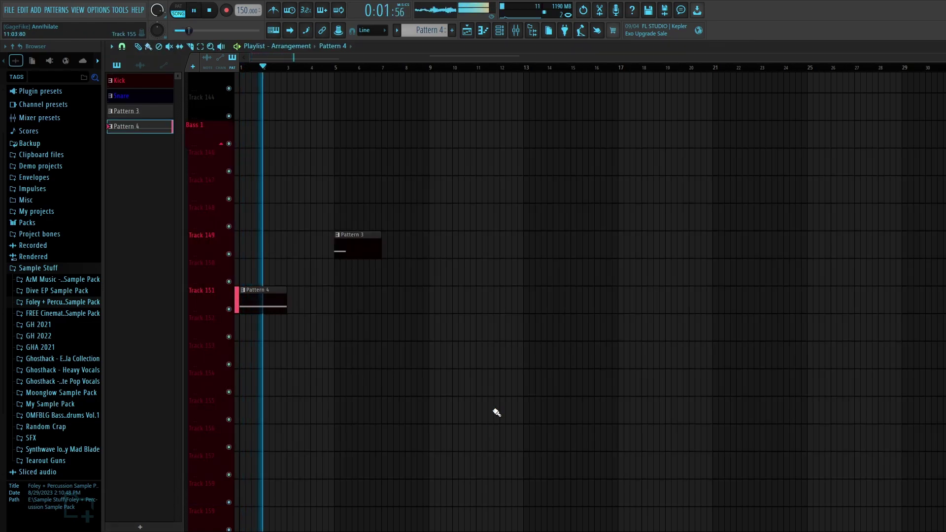
{"action": "key", "text": "space"}
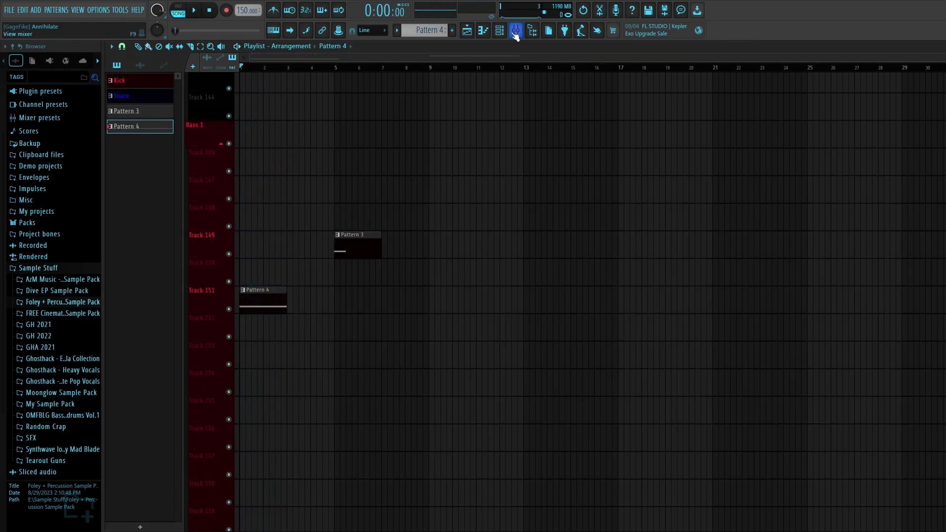
{"action": "left_click", "coordinate": [515, 32]}
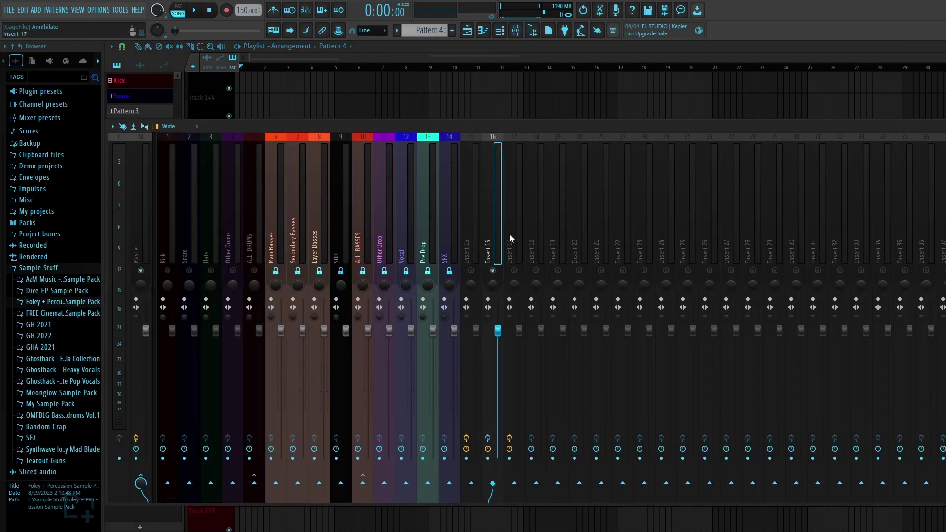
{"action": "key", "text": "F9"}
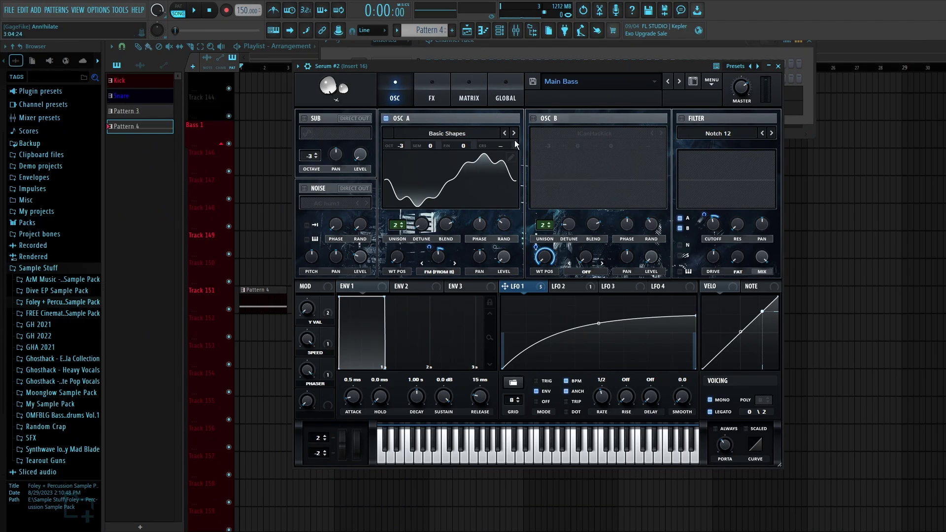
Examine Oscillator A's wavetable in the table editor, close it, and play Pattern 4
{"action": "left_click", "coordinate": [515, 160]}
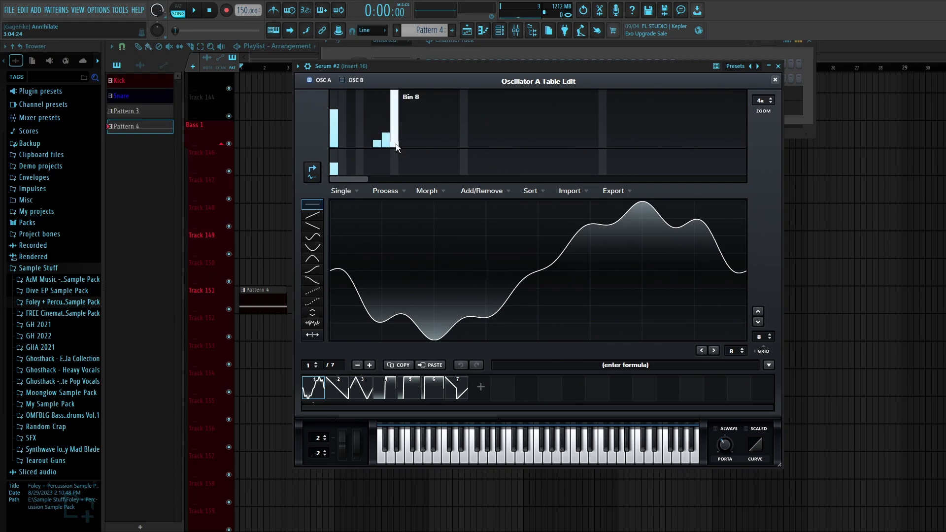
{"action": "left_click", "coordinate": [775, 81]}
{"action": "key", "text": "space"}
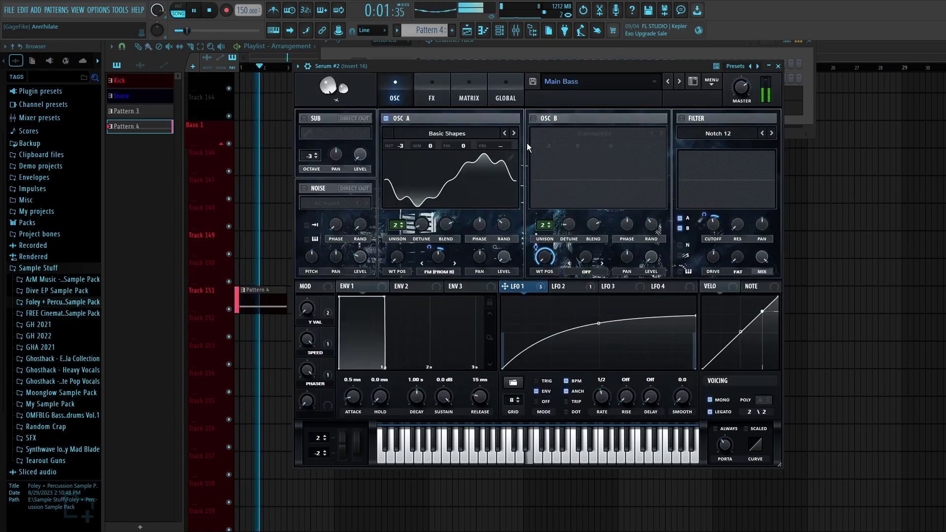
{"action": "key", "text": "space"}
Turn on Oscillator B with the ICanHasKick wavetable and play Pattern 4
{"action": "left_click", "coordinate": [550, 118]}
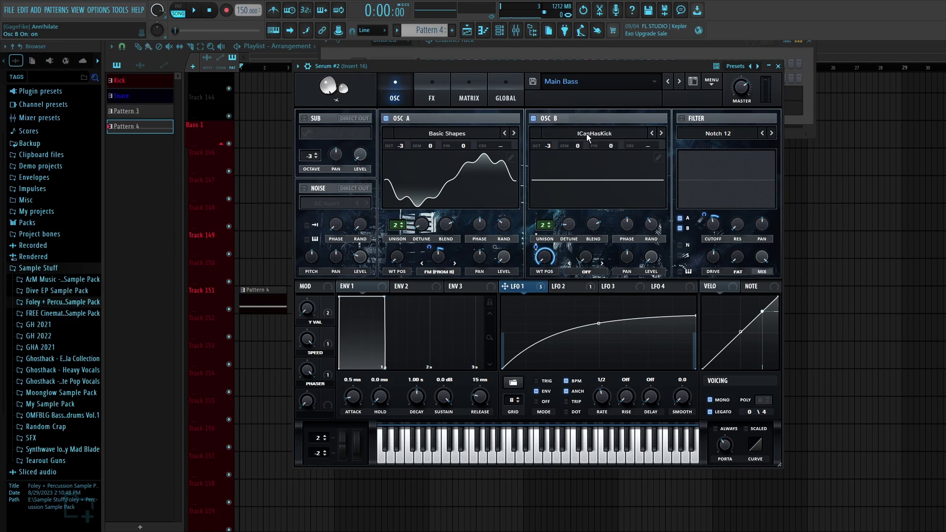
{"action": "key", "text": "space"}
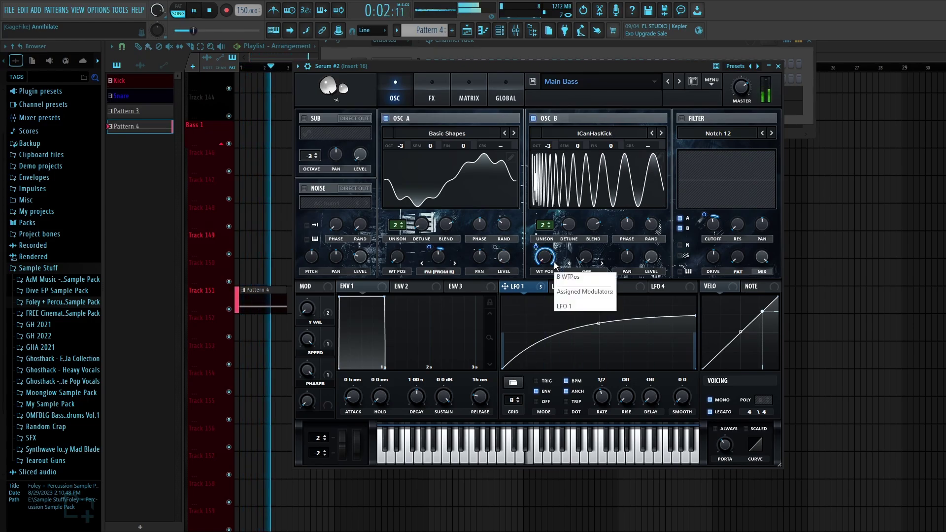
{"action": "key", "text": "space"}
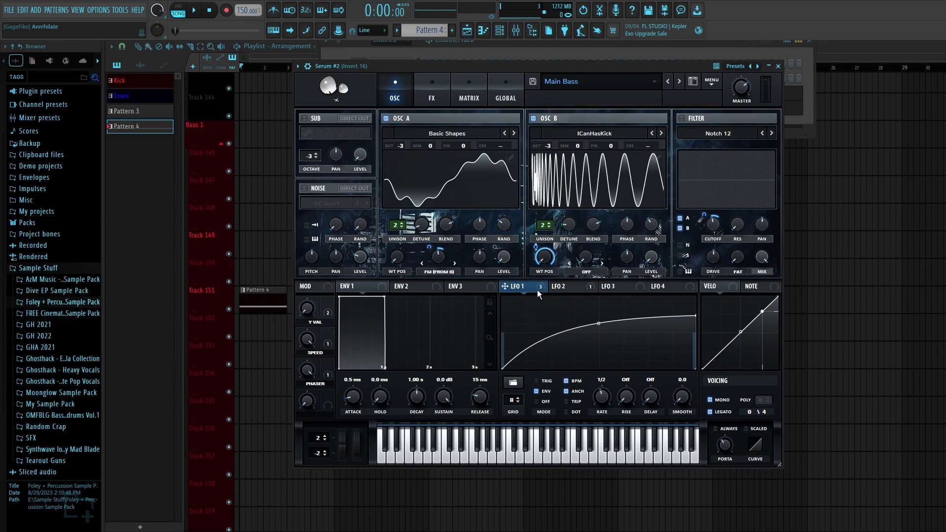
Examine LFO 1's destinations and curve, and play Pattern 4 to hear it move Oscillator B's wavetable position
{"action": "right_click", "coordinate": [546, 261]}
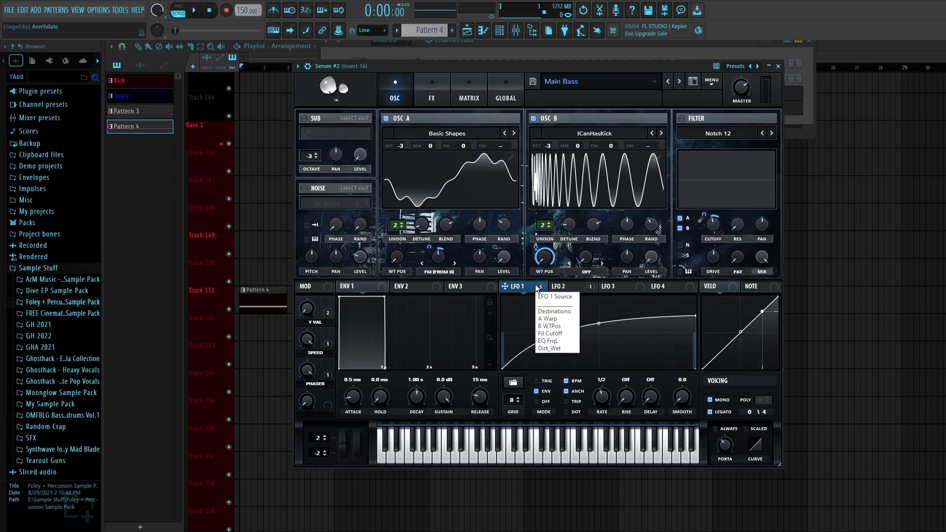
{"action": "left_click", "coordinate": [700, 312]}
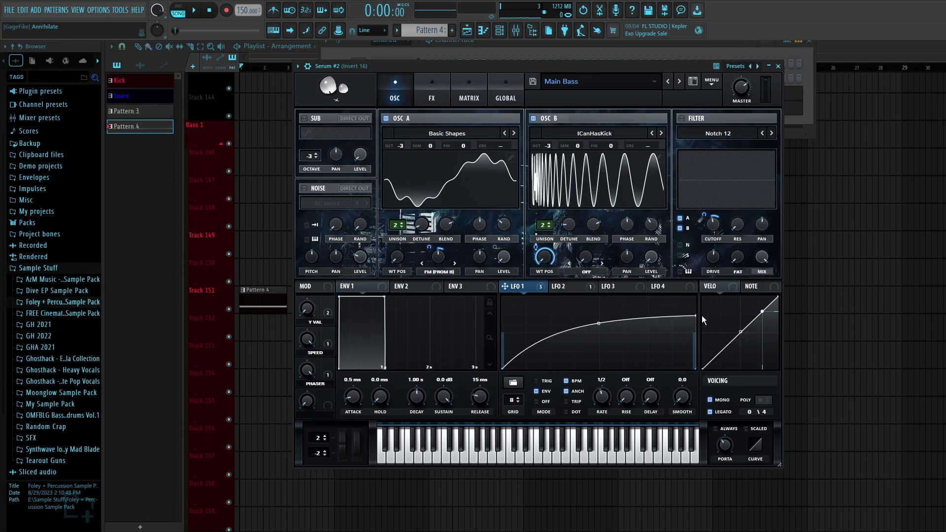
{"action": "key", "text": "space"}
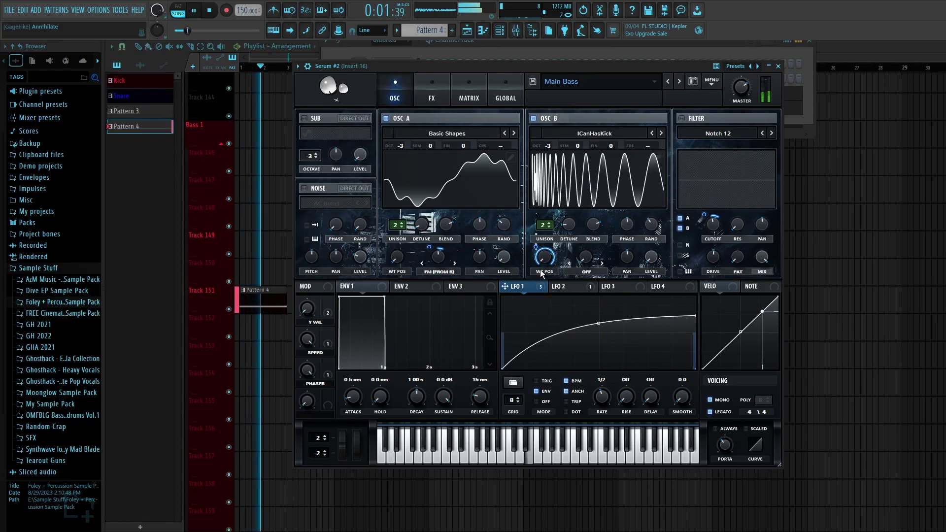
{"action": "key", "text": "space"}
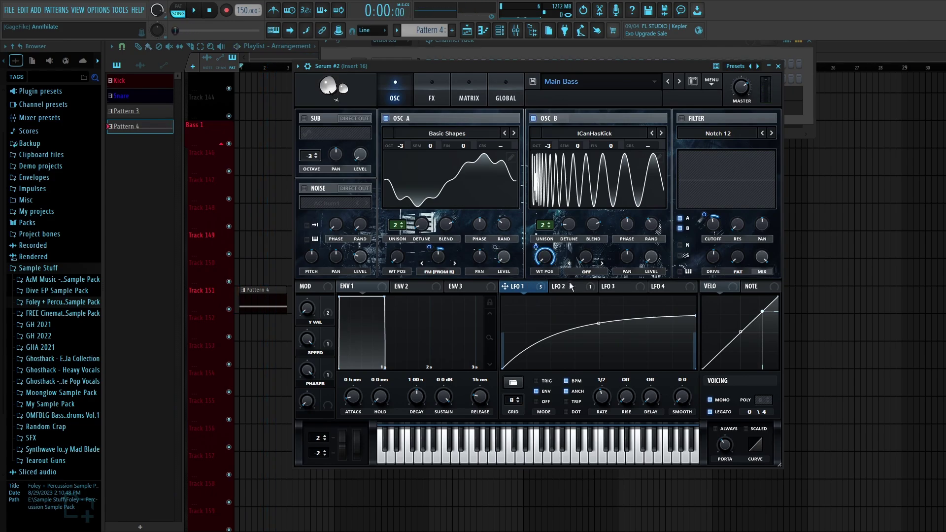
Check LFO 1's modulation amount on Oscillator A's warp, and examine LFO 2's curve and the SPEED macro during playback
{"action": "left_click", "coordinate": [437, 262]}
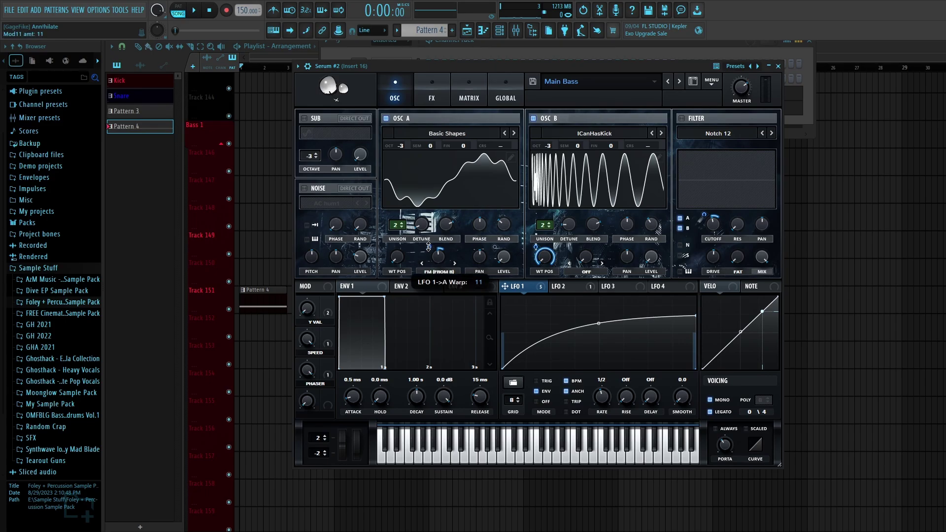
{"action": "left_click", "coordinate": [573, 287]}
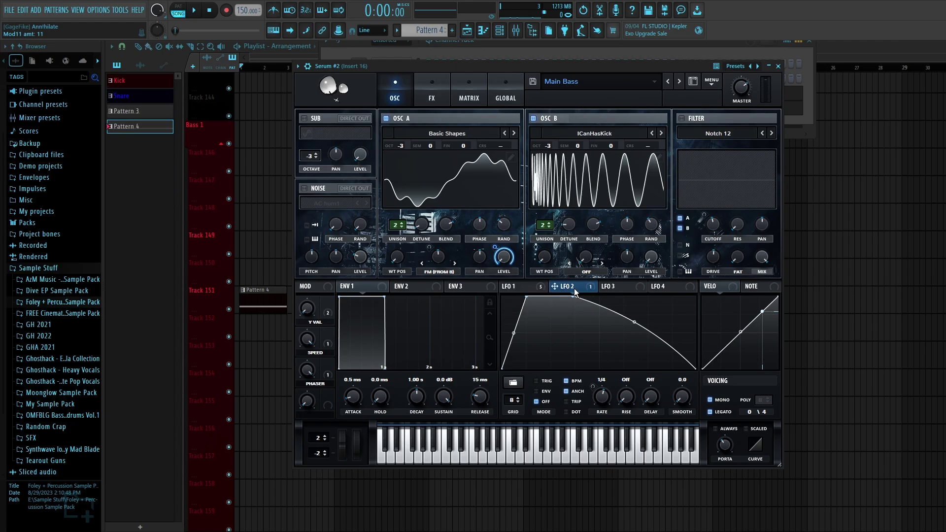
{"action": "mouse_move", "coordinate": [519, 270]}
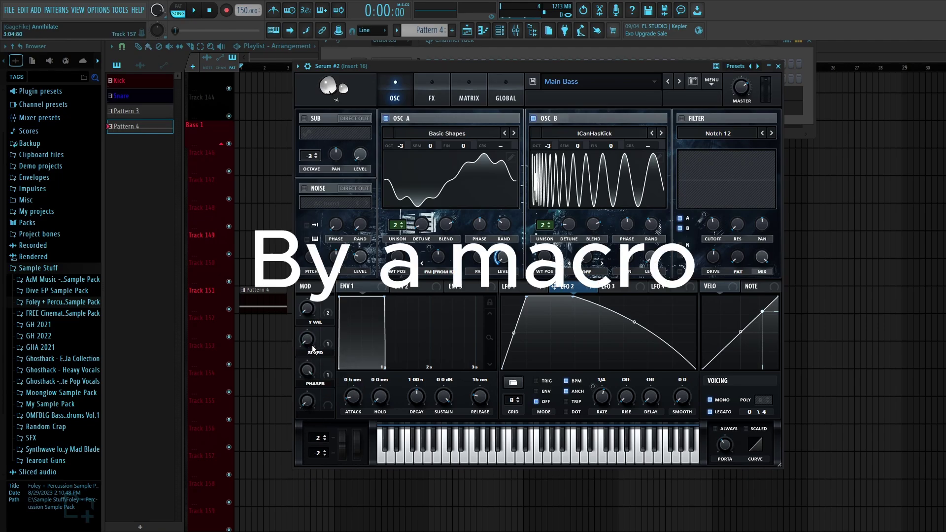
{"action": "key", "text": "space"}
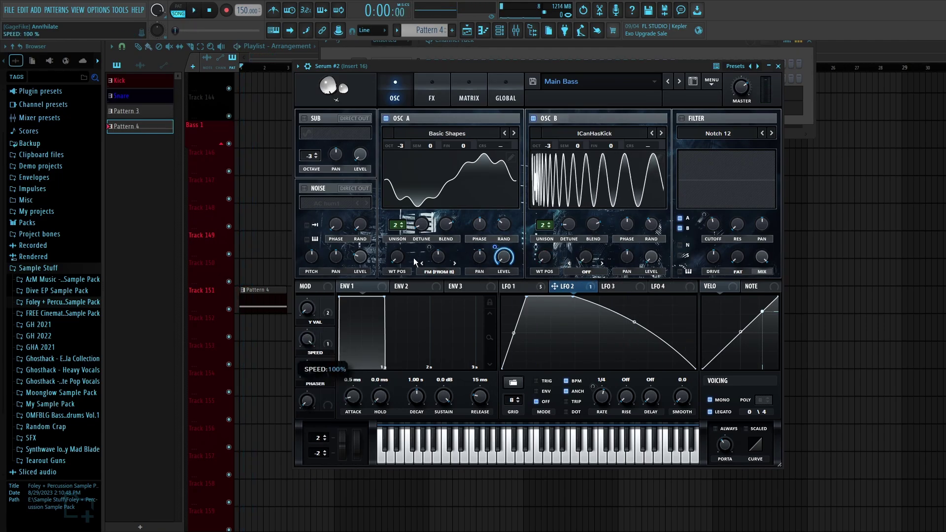
{"action": "key", "text": "space"}
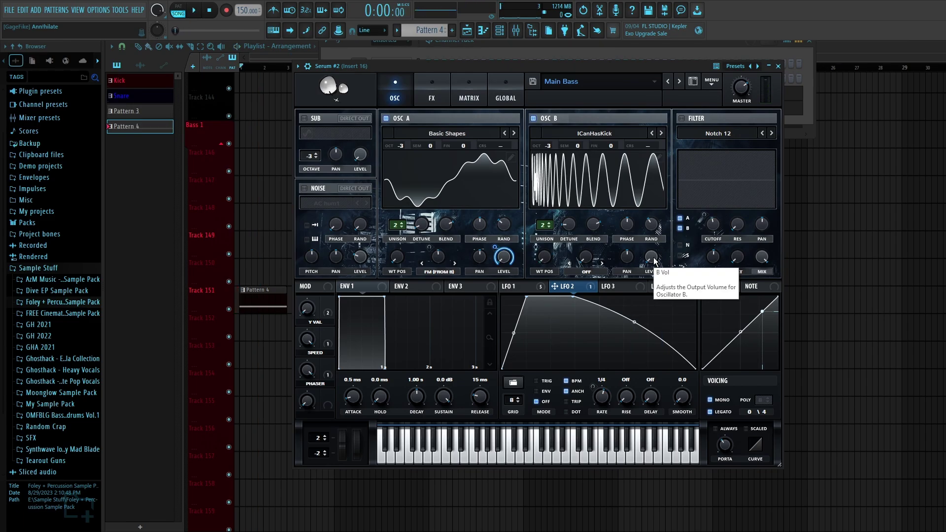
Turn on the Notch 12 filter, inspect its cutoff and modulation amount, and play Pattern 4
{"action": "left_click", "coordinate": [682, 119]}
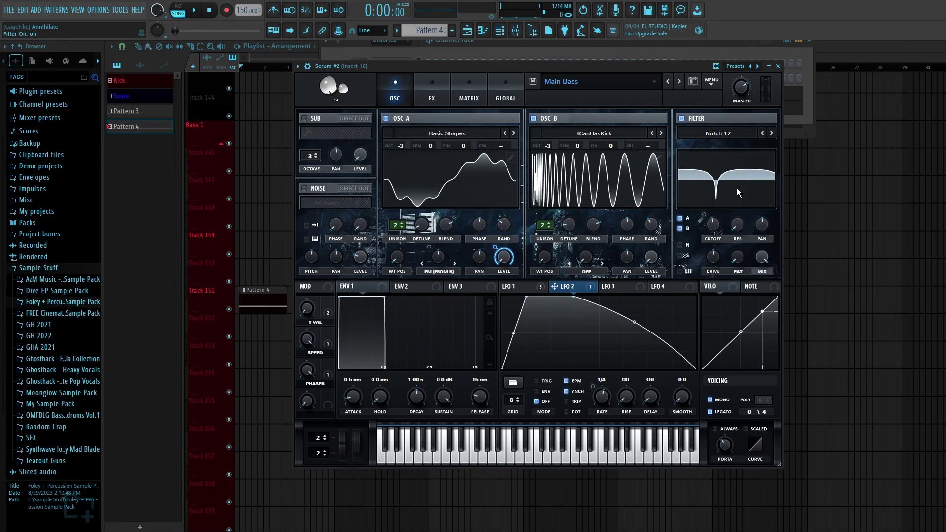
{"action": "left_click", "coordinate": [713, 228]}
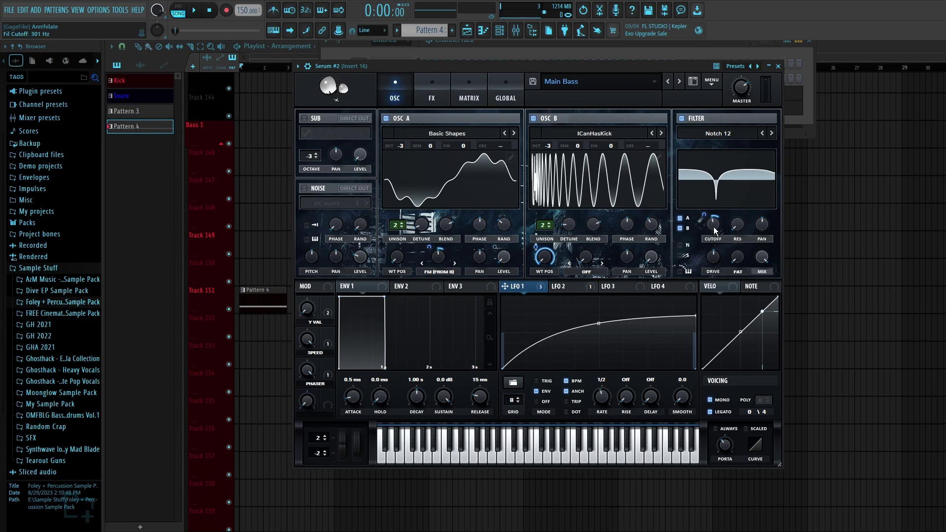
{"action": "mouse_move", "coordinate": [713, 227]}
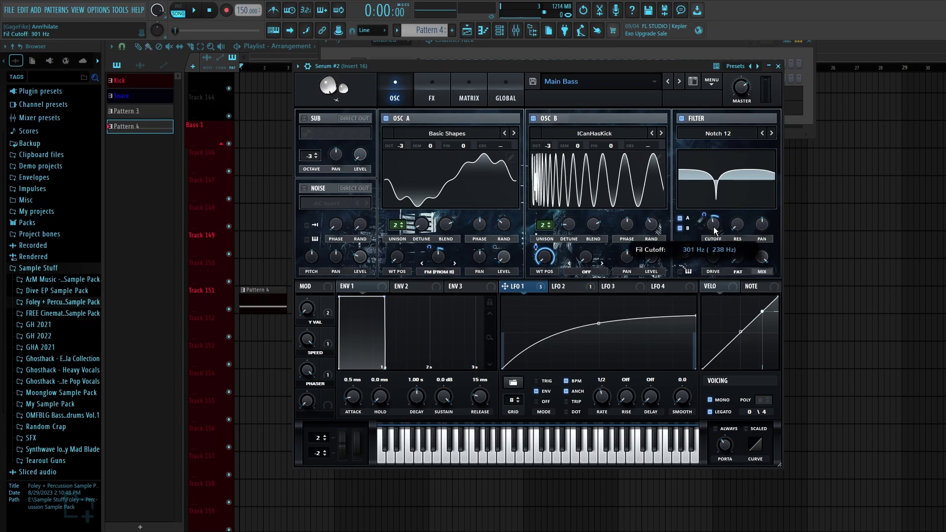
{"action": "left_click_drag", "start_coordinate": [703, 216], "coordinate": [703, 213]}
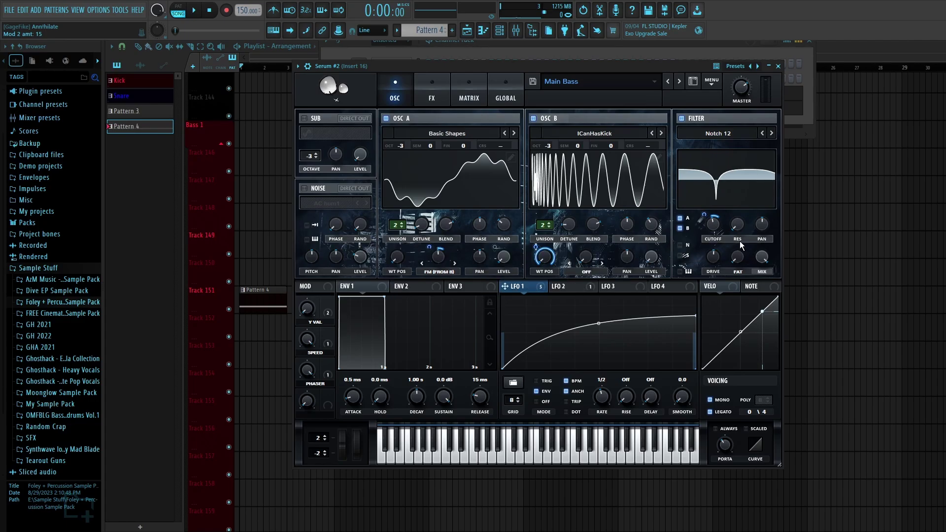
{"action": "key", "text": "space"}
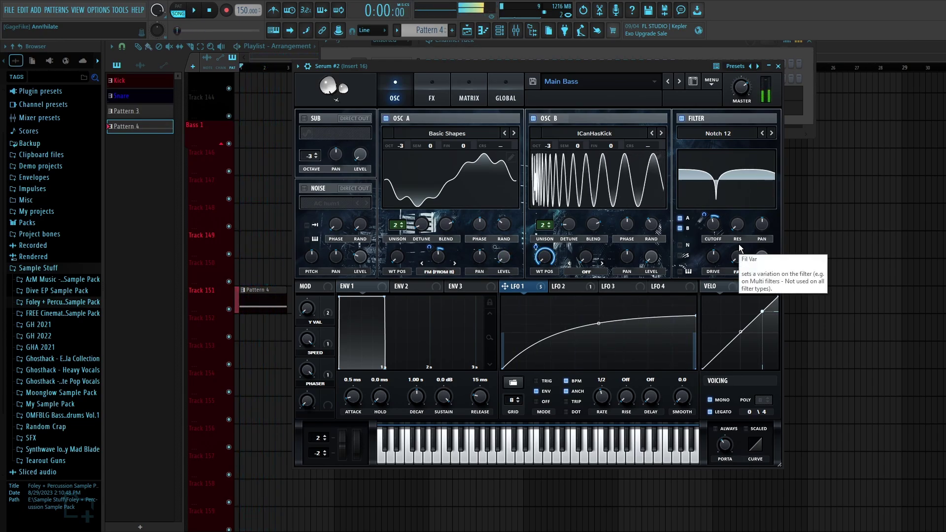
{"action": "key", "text": "space"}
Enable the Phaser effect and sweep the PHASER macro while playing Pattern 4
{"action": "left_click", "coordinate": [433, 93]}
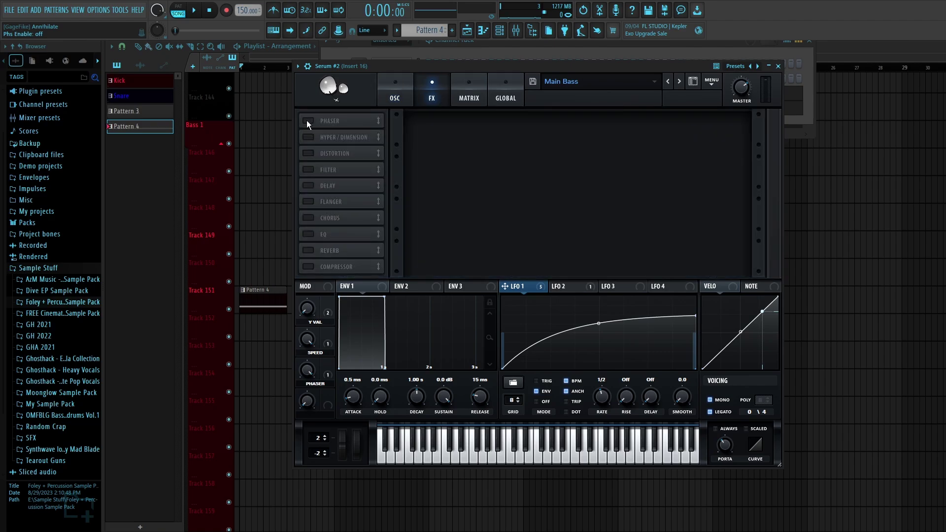
{"action": "left_click", "coordinate": [307, 120]}
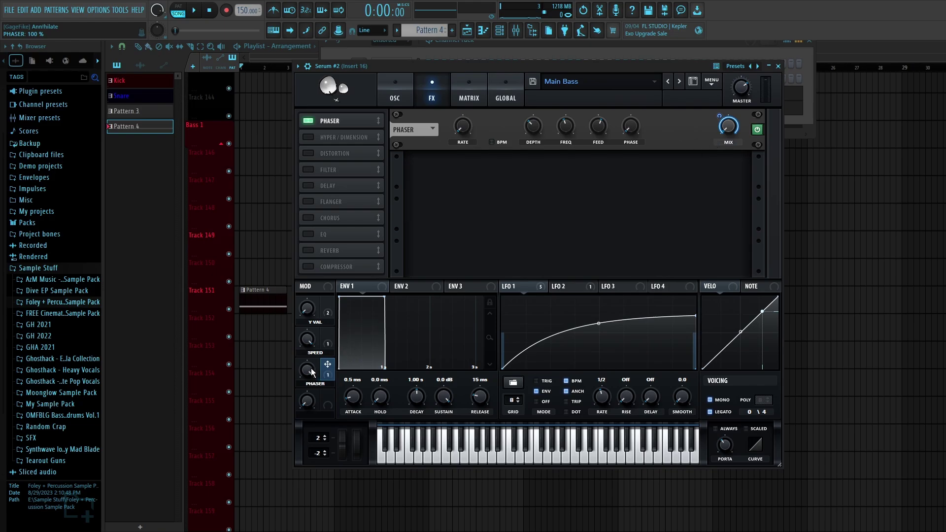
{"action": "key", "text": "space"}
{"action": "left_click_drag", "start_coordinate": [309, 370], "coordinate": [301, 439]}
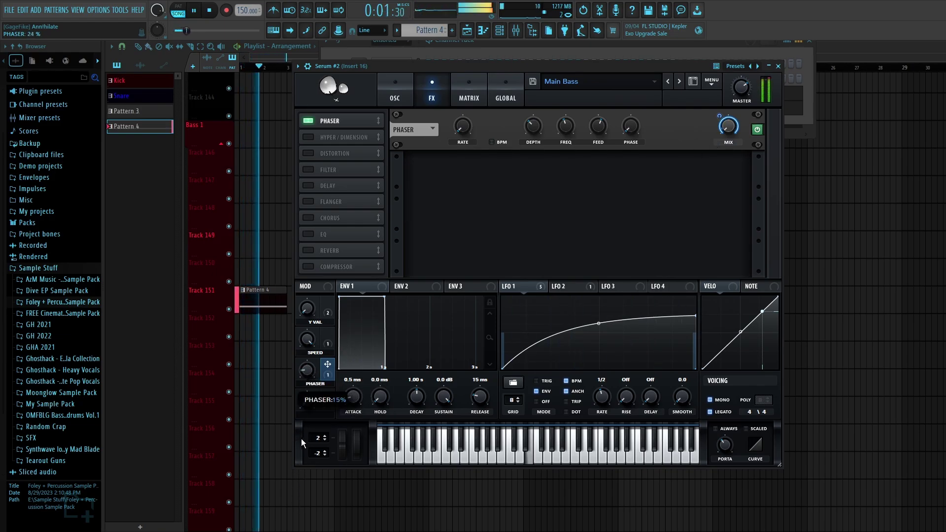
{"action": "key", "text": "space"}
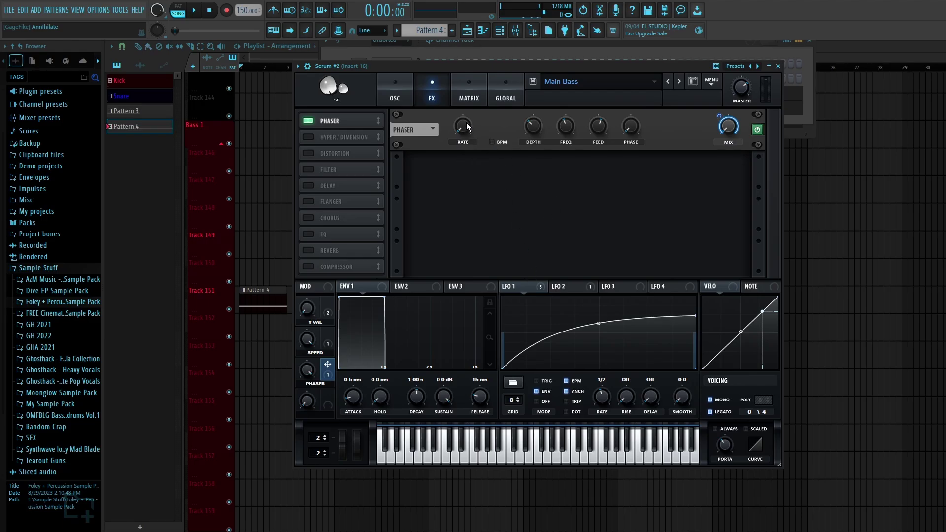
Inspect the Phaser's rate, depth, frequency, feedback and phase settings
{"action": "mouse_move", "coordinate": [466, 123]}
{"action": "mouse_move", "coordinate": [536, 130]}
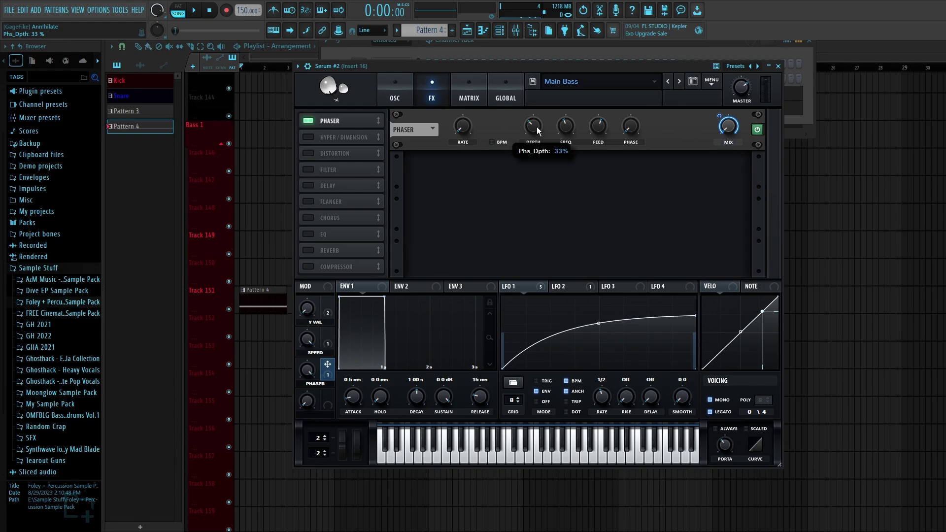
{"action": "mouse_move", "coordinate": [569, 129]}
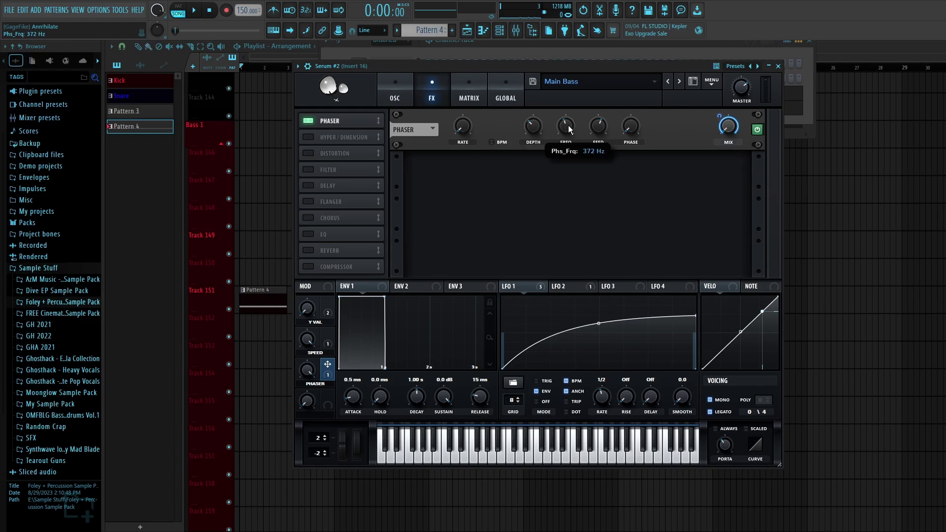
{"action": "mouse_move", "coordinate": [600, 128]}
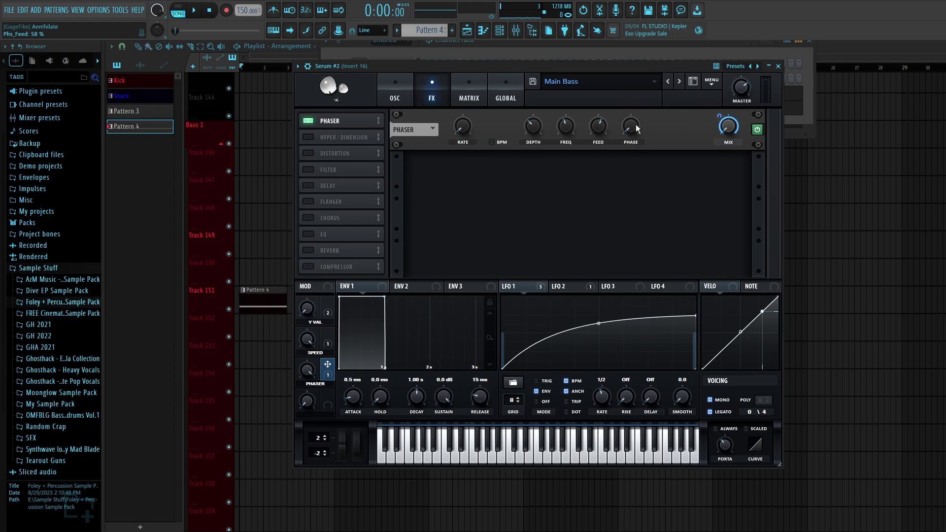
{"action": "mouse_move", "coordinate": [634, 129]}
Enable the Hyper/Dimension effect, review its controls, and set the Hyper mix to 28% while playing Pattern 4
{"action": "left_click", "coordinate": [306, 137]}
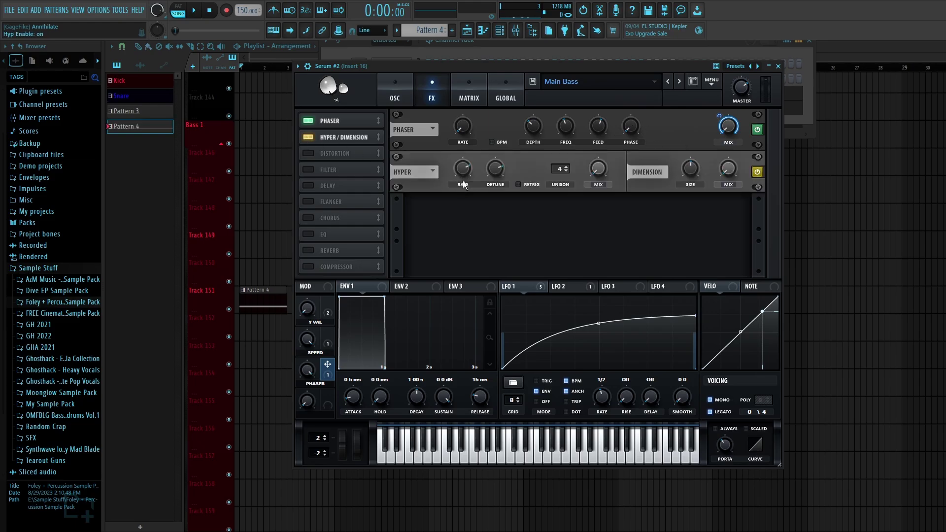
{"action": "mouse_move", "coordinate": [465, 173]}
{"action": "mouse_move", "coordinate": [497, 169]}
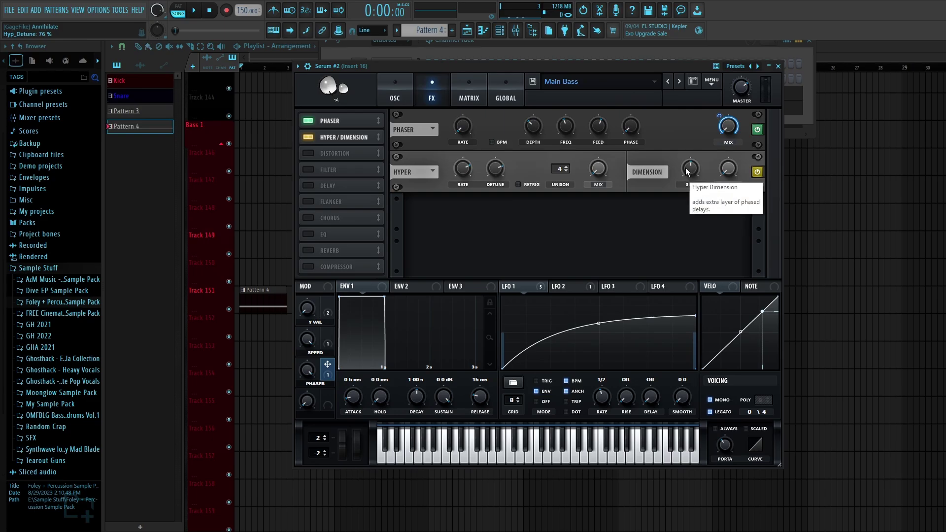
{"action": "key", "text": "space"}
{"action": "mouse_move", "coordinate": [607, 159]}
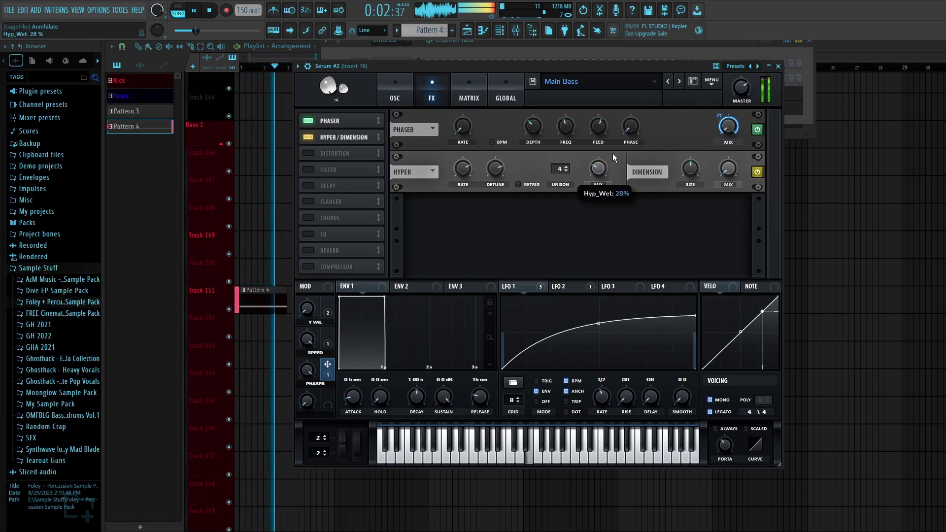
{"action": "key", "text": "space"}
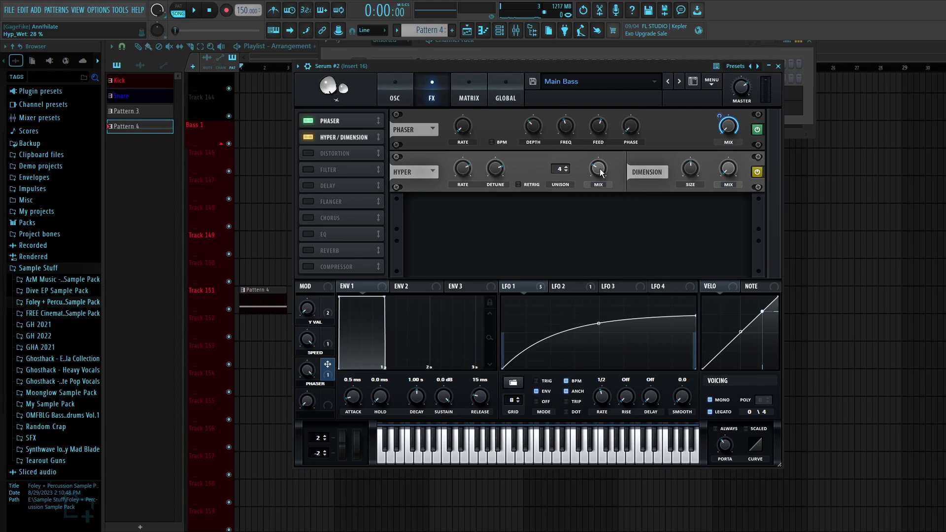
Enable the Tube Distortion effect, inspect its drive and LFO 1's modulation of its mix, and play Pattern 4
{"action": "left_click", "coordinate": [308, 154]}
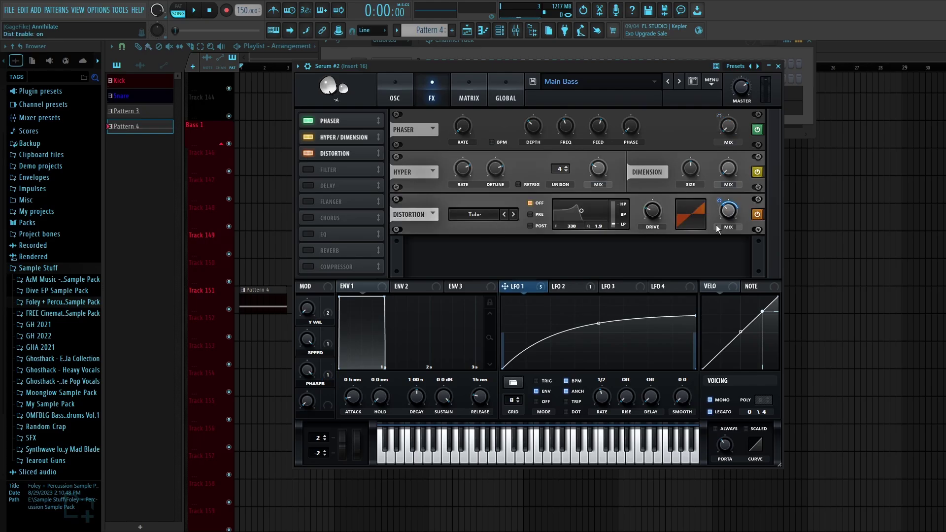
{"action": "mouse_move", "coordinate": [652, 211]}
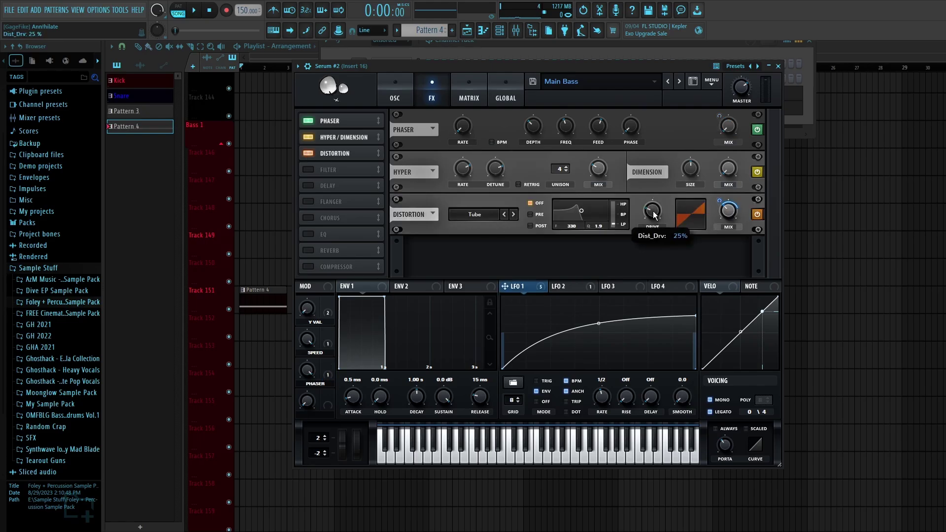
{"action": "mouse_move", "coordinate": [728, 215]}
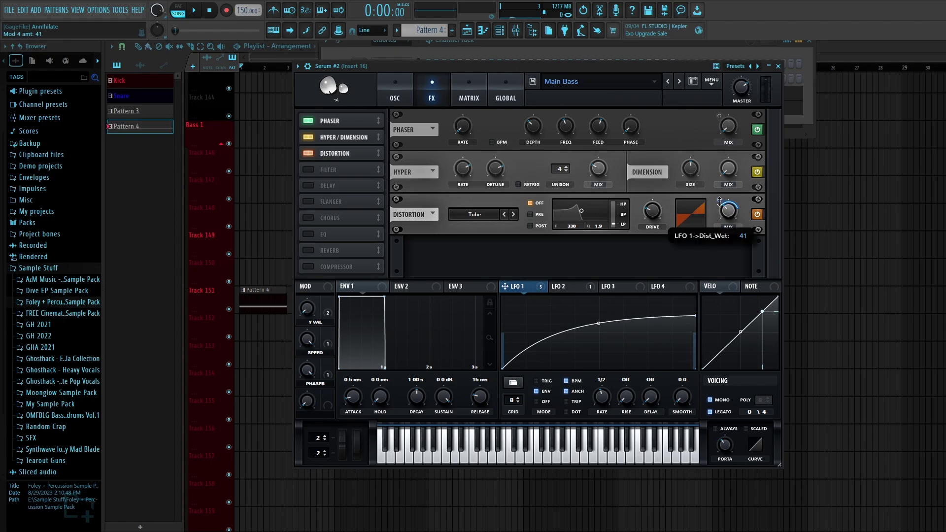
{"action": "key", "text": "space"}
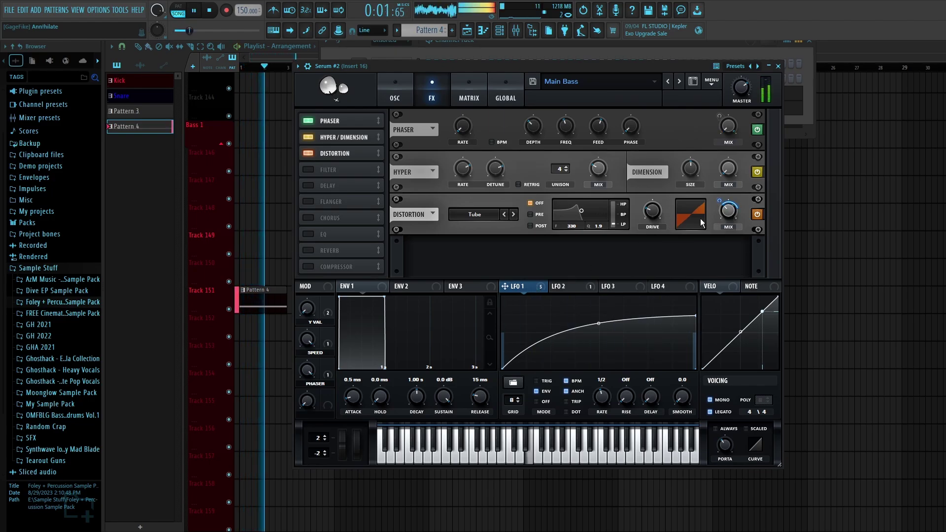
{"action": "key", "text": "space"}
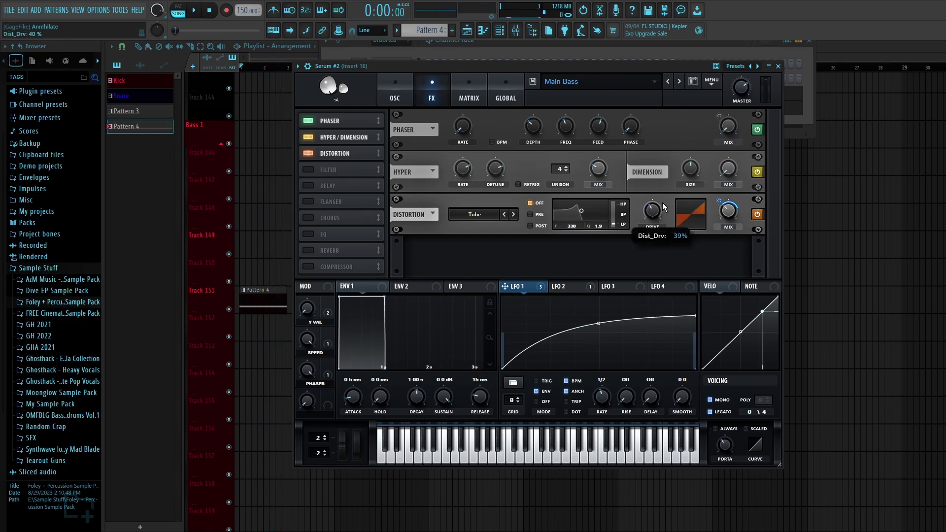
Raise the Distortion drive and play Pattern 4 to hear the change
{"action": "left_click_drag", "start_coordinate": [664, 206], "coordinate": [692, 189]}
{"action": "key", "text": "space"}
{"action": "key", "text": "space"}
Enable the Combs Filter effect, review its settings, and set its mix to 22% while playing Pattern 4
{"action": "left_click", "coordinate": [308, 169]}
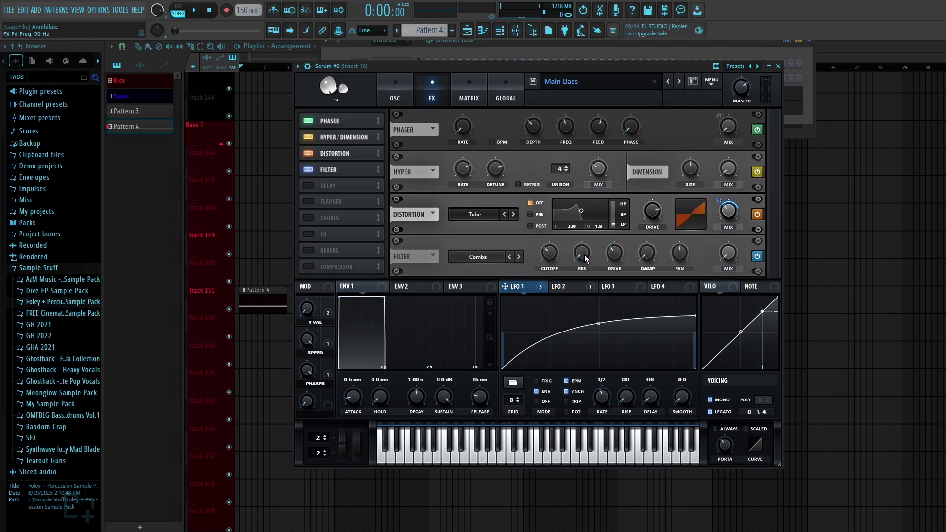
{"action": "mouse_move", "coordinate": [620, 255]}
{"action": "key", "text": "space"}
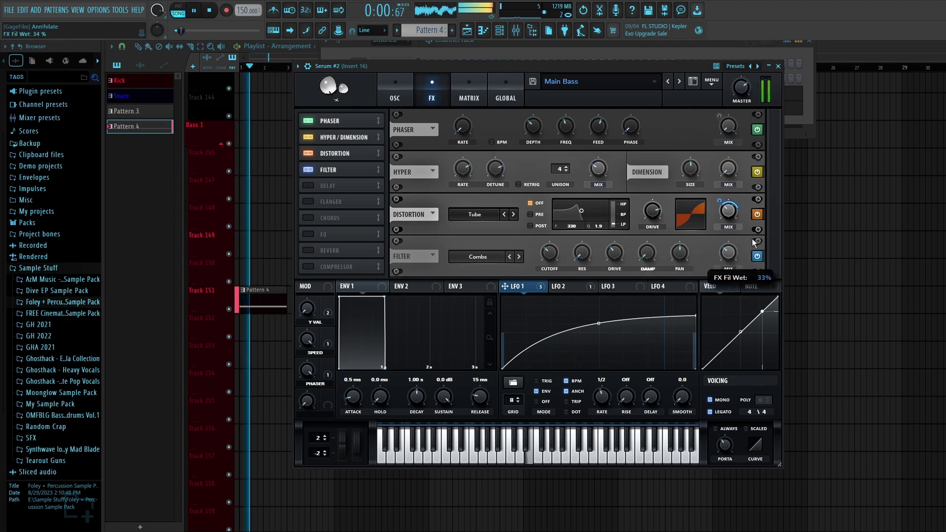
{"action": "key", "text": "space"}
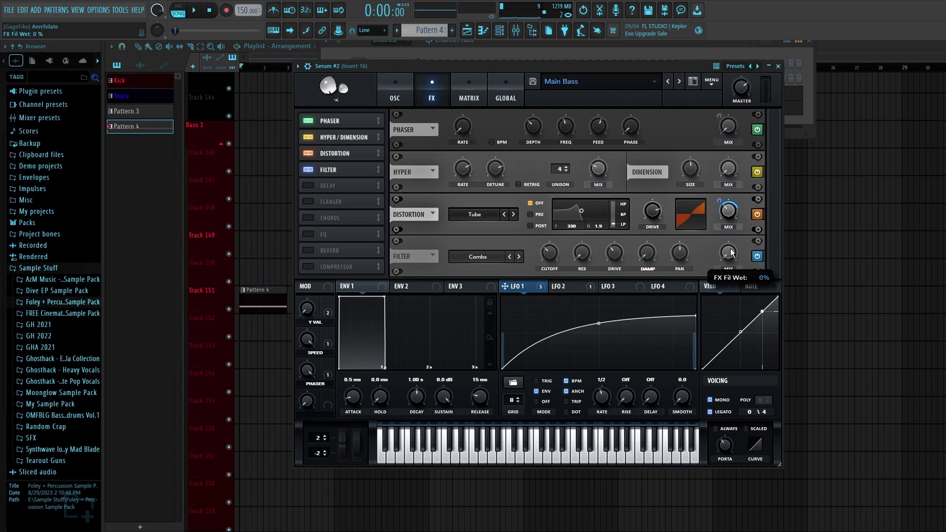
{"action": "key", "text": "space"}
{"action": "left_click_drag", "start_coordinate": [732, 256], "coordinate": [740, 237]}
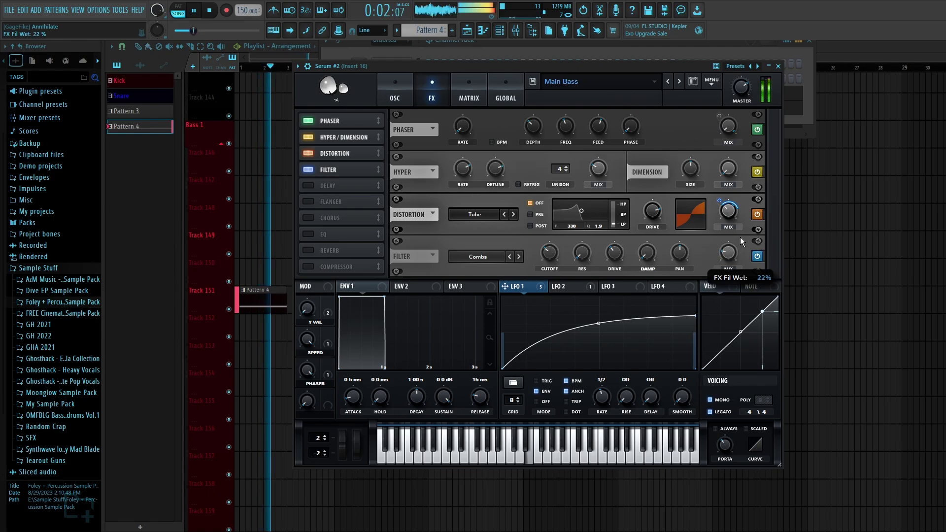
{"action": "key", "text": "space"}
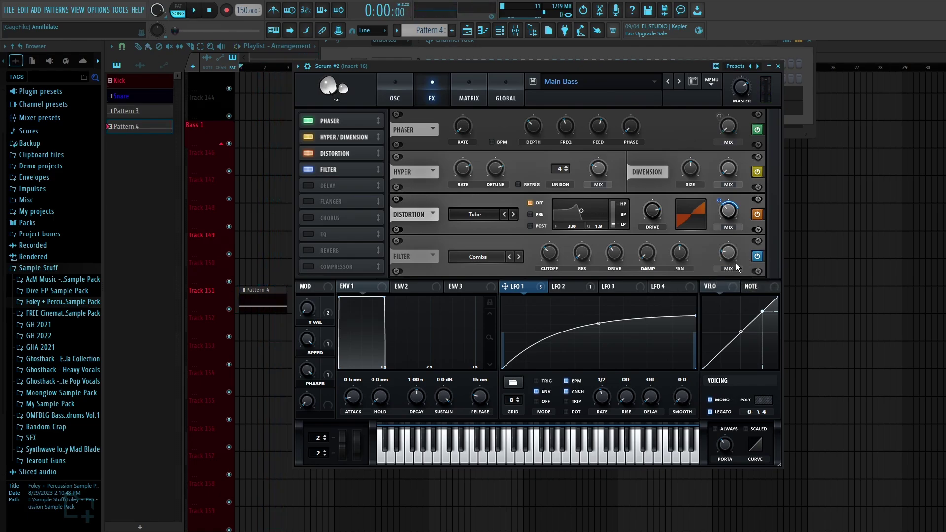
Enable the EQ effect, inspect LFO 1's modulation of its low-band frequency, and play Pattern 4
{"action": "left_click", "coordinate": [309, 233]}
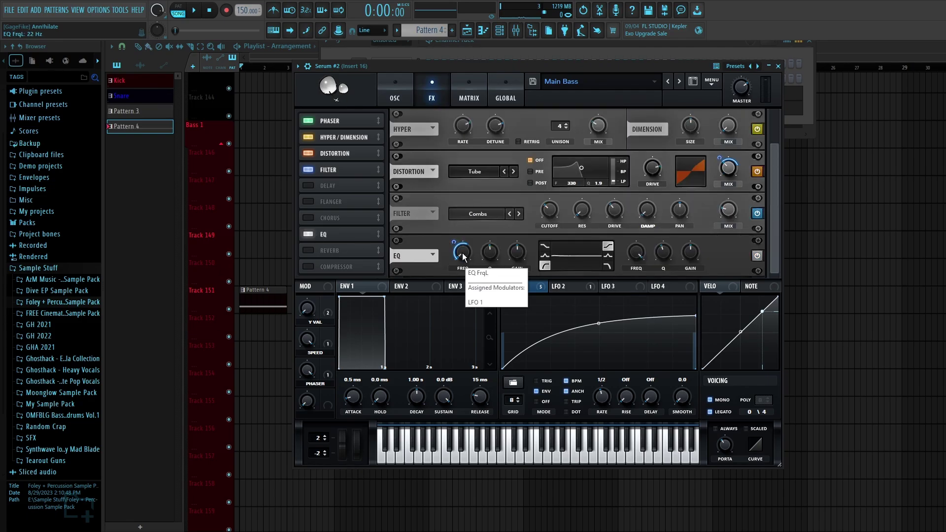
{"action": "mouse_move", "coordinate": [454, 242]}
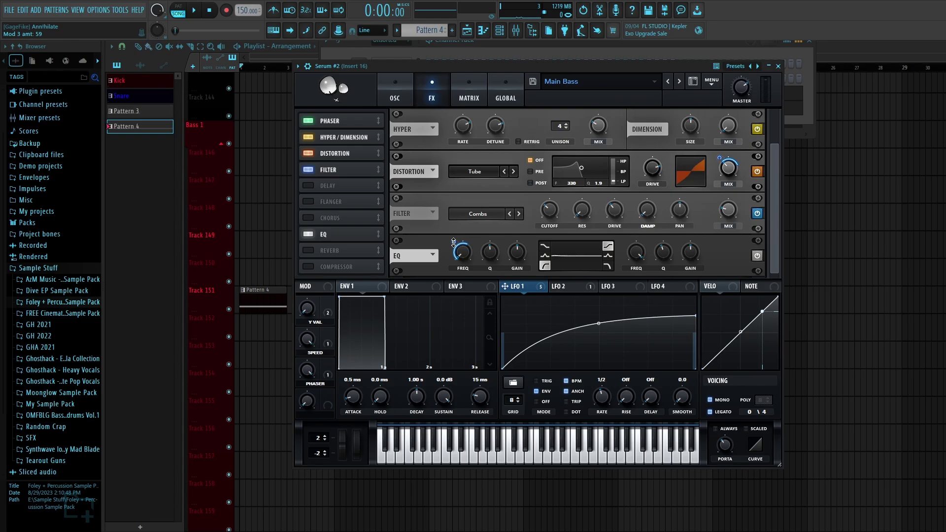
{"action": "mouse_move", "coordinate": [454, 242]}
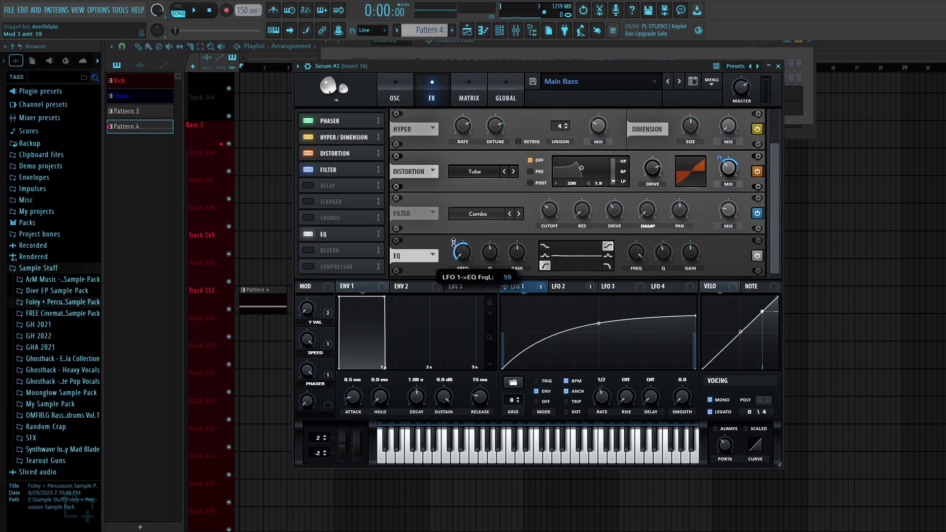
{"action": "mouse_move", "coordinate": [490, 252]}
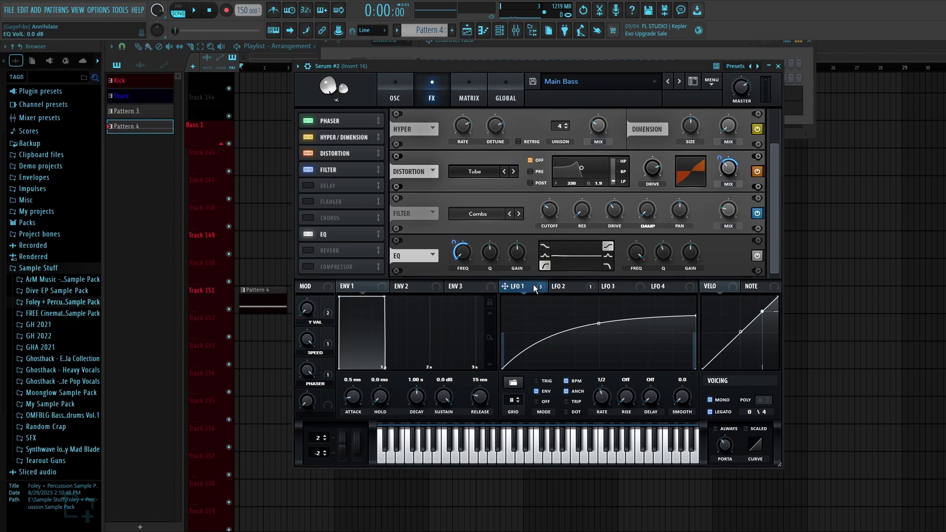
{"action": "key", "text": "space"}
{"action": "mouse_move", "coordinate": [544, 285]}
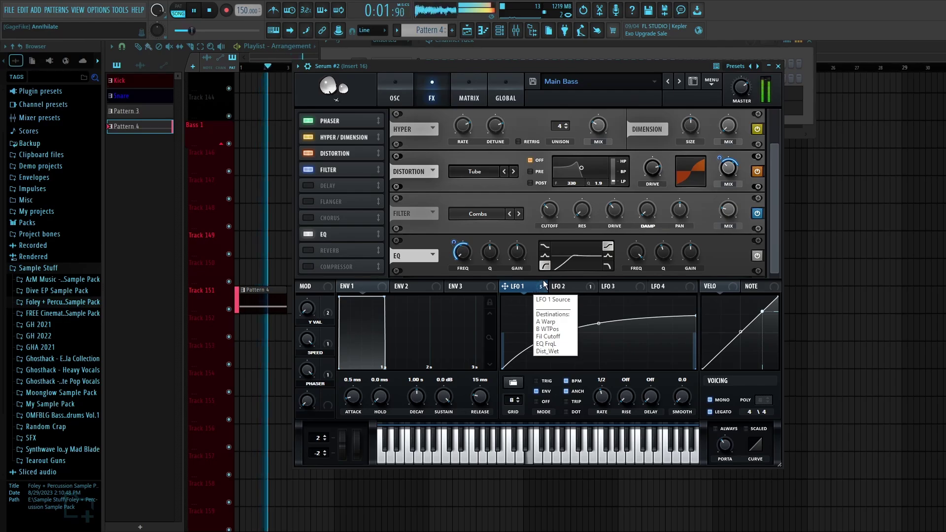
{"action": "key", "text": "space"}
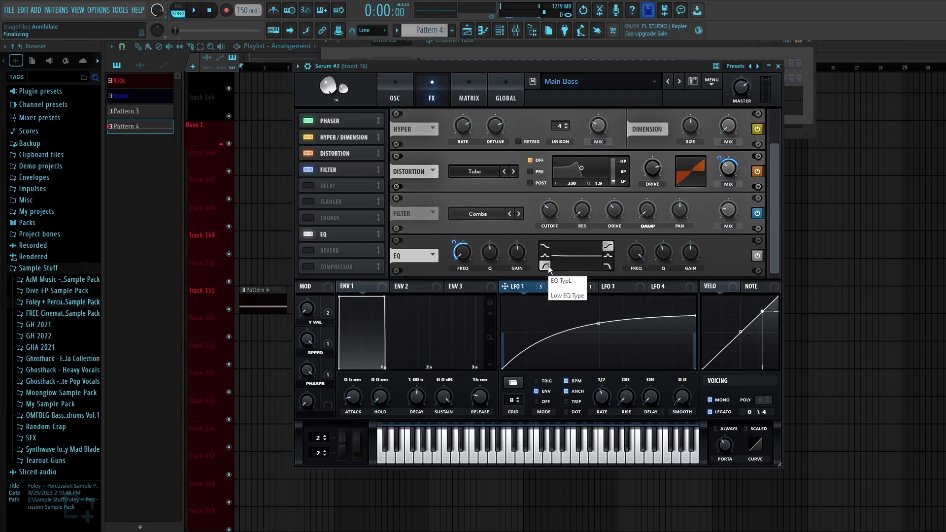
Enable the Reverb effect and inspect its decay, low cut, high cut, spin and mix settings
{"action": "left_click", "coordinate": [394, 95]}
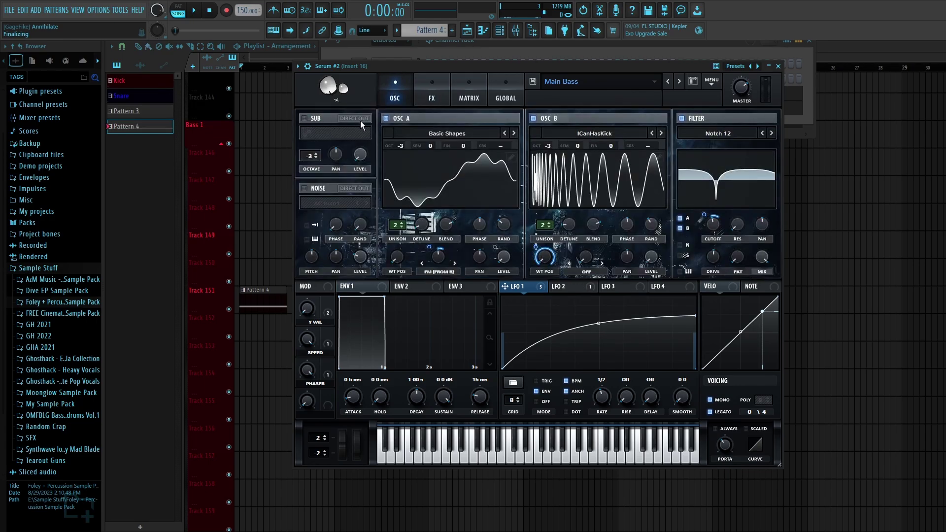
{"action": "left_click", "coordinate": [435, 96]}
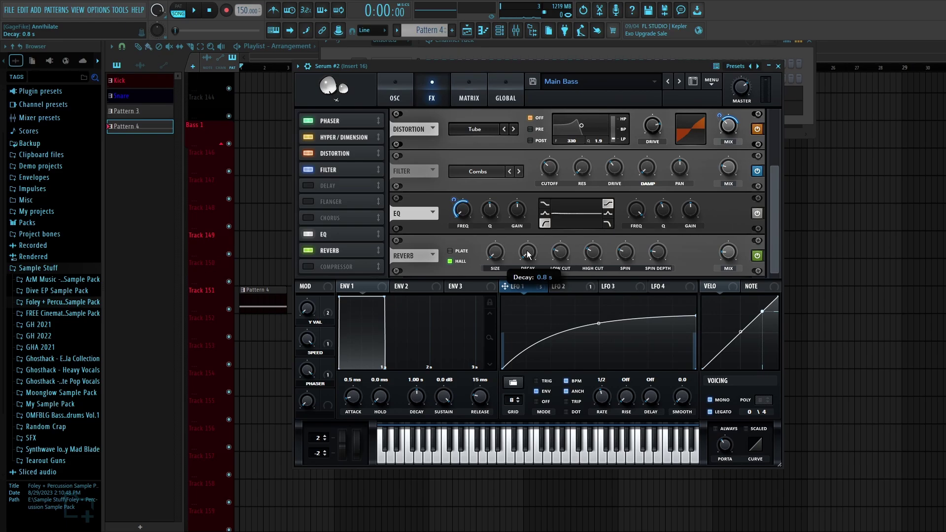
{"action": "mouse_move", "coordinate": [562, 255]}
{"action": "mouse_move", "coordinate": [600, 256]}
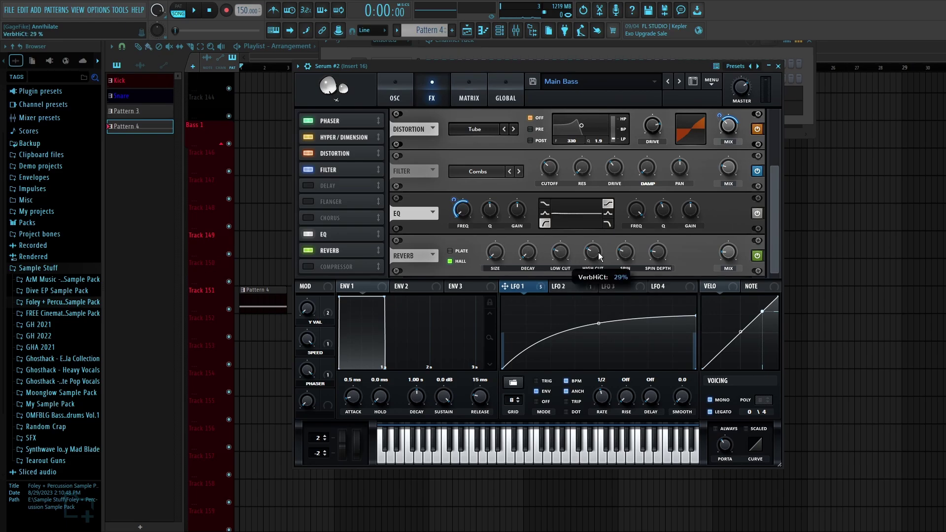
{"action": "mouse_move", "coordinate": [635, 254]}
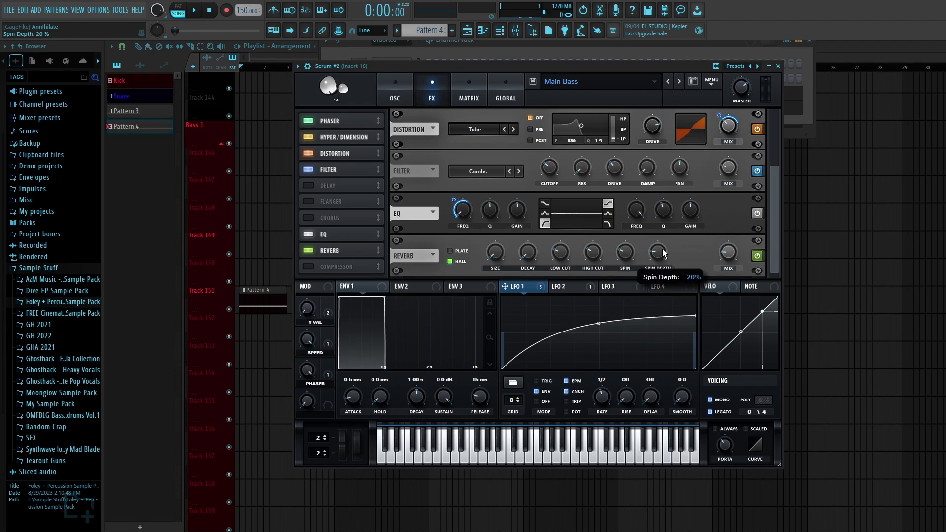
{"action": "mouse_move", "coordinate": [731, 254]}
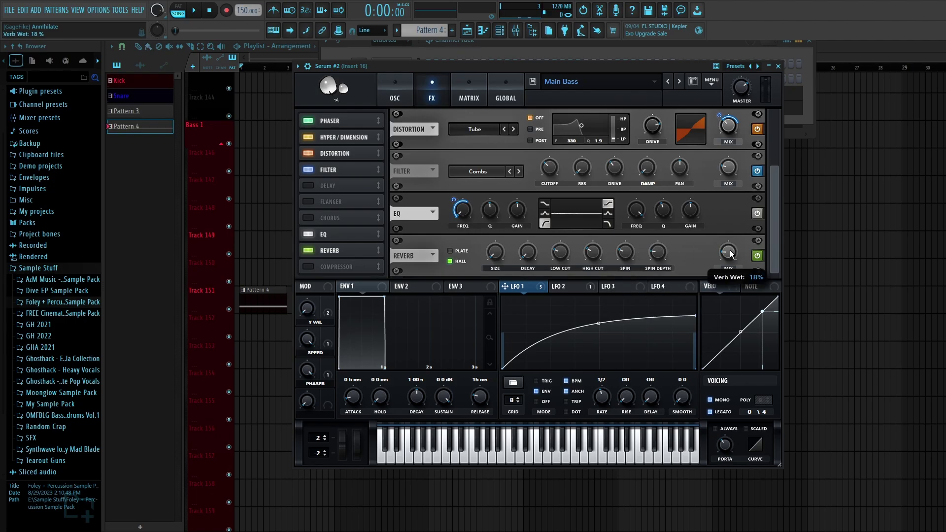
Adjust the Reverb mix while playing Pattern 4
{"action": "key", "text": "space"}
{"action": "mouse_move", "coordinate": [729, 253]}
{"action": "left_mouse_down"}
{"action": "mouse_move", "coordinate": [741, 244]}
{"action": "mouse_move", "coordinate": [731, 256]}
{"action": "left_mouse_up"}
{"action": "key", "text": "space"}
Enable the multiband Compressor effect, check its gain, and play Pattern 4
{"action": "left_click", "coordinate": [332, 268]}
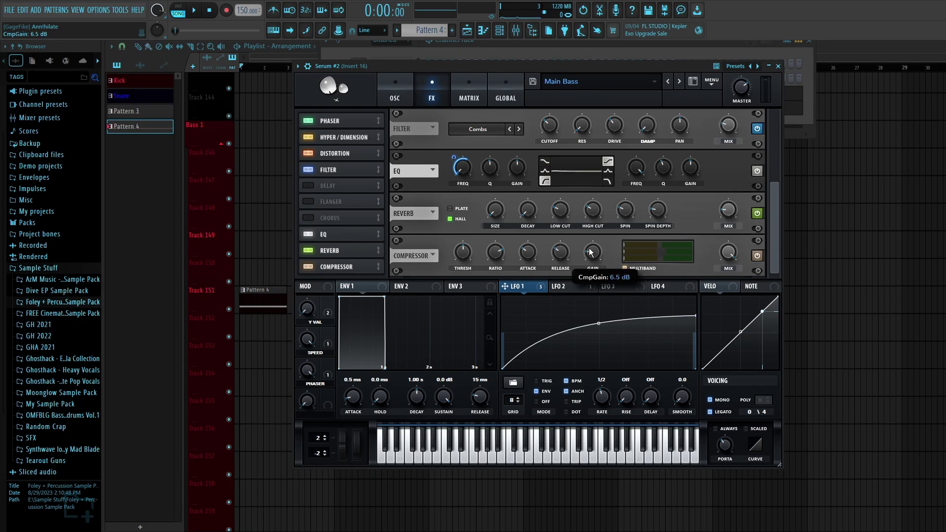
{"action": "key", "text": "space"}
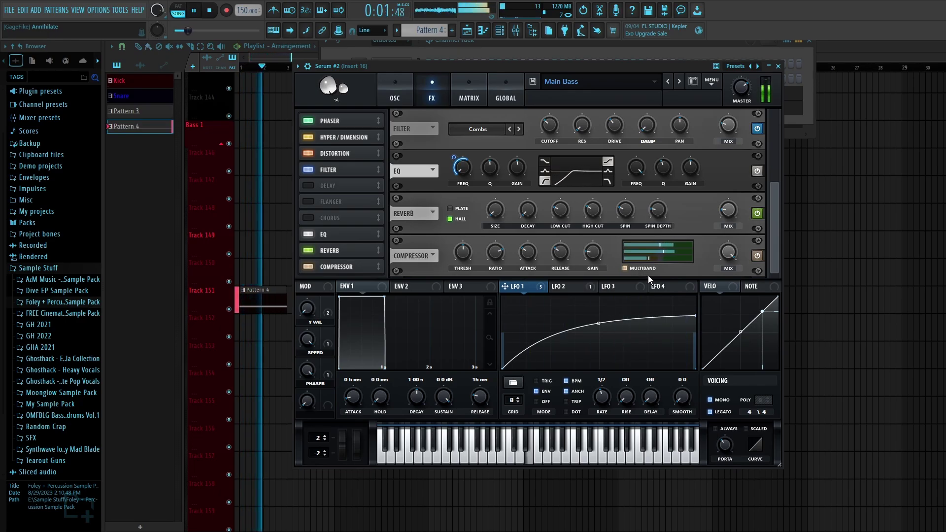
{"action": "key", "text": "space"}
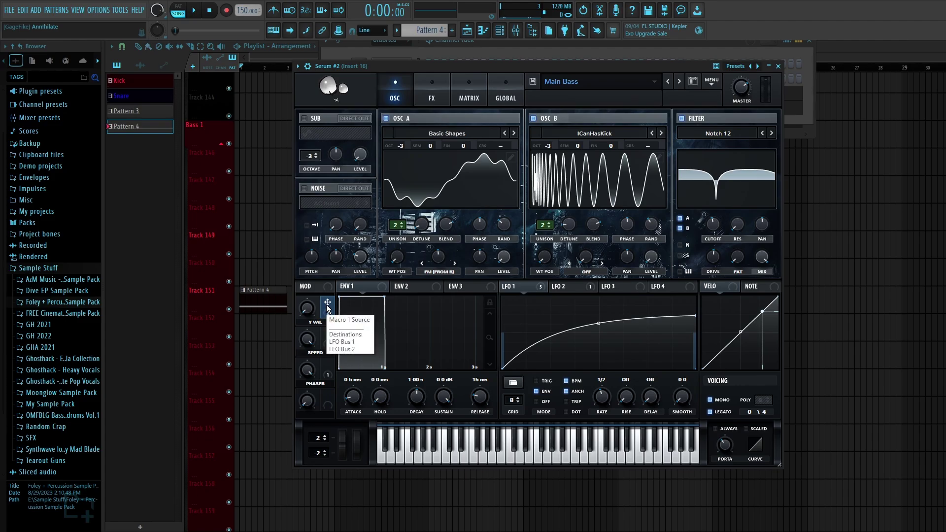
Examine the Y VAL macro's destinations and the start point of LFO 1's curve, and show LFO 2
{"action": "left_click_drag", "start_coordinate": [328, 308], "coordinate": [505, 366]}
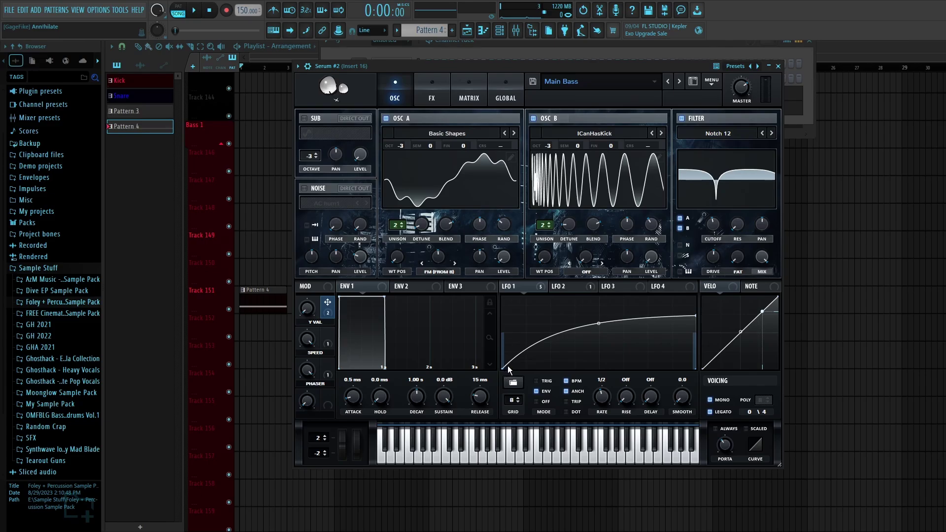
{"action": "mouse_move", "coordinate": [508, 366]}
{"action": "left_mouse_down"}
{"action": "mouse_move", "coordinate": [447, 365]}
{"action": "mouse_move", "coordinate": [505, 375]}
{"action": "mouse_move", "coordinate": [506, 363]}
{"action": "left_mouse_up"}
{"action": "left_click", "coordinate": [567, 286]}
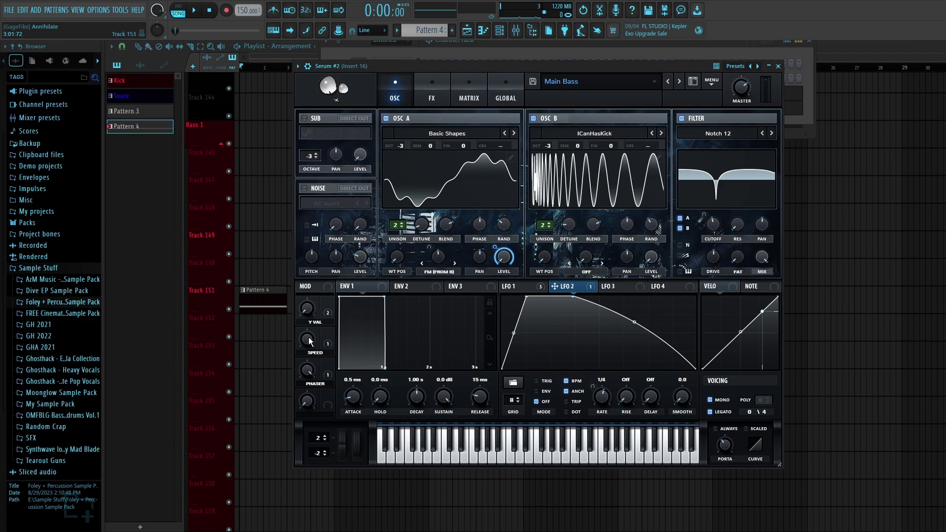
Sweep the SPEED macro while playing Pattern 4 to hear its effect on LFO 2
{"action": "key", "text": "space"}
{"action": "scroll", "coordinate": [307, 339], "scroll_direction": "down", "scroll_amount": 1}
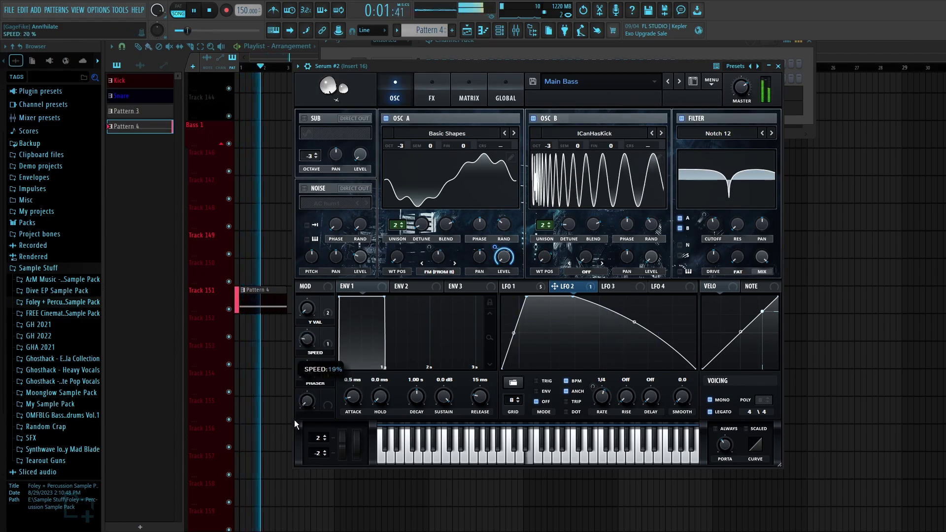
{"action": "key", "text": "space"}
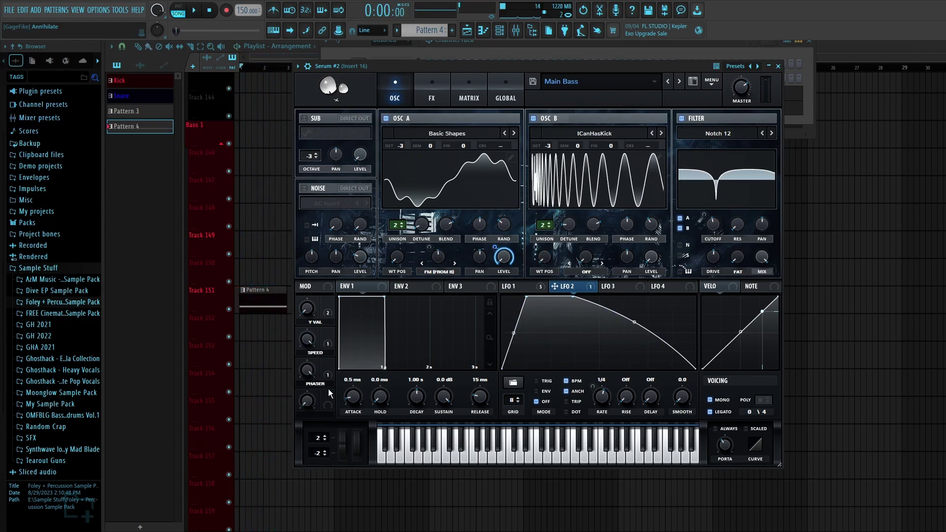
Show the Phaser effect, sweep the PHASER macro while playing Pattern 4, and close Serum
{"action": "left_click", "coordinate": [431, 96]}
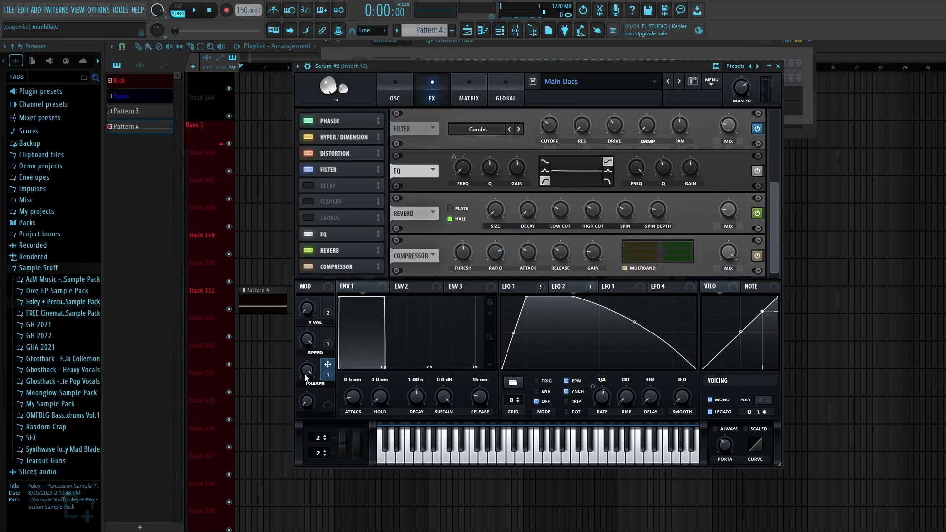
{"action": "left_click", "coordinate": [347, 119]}
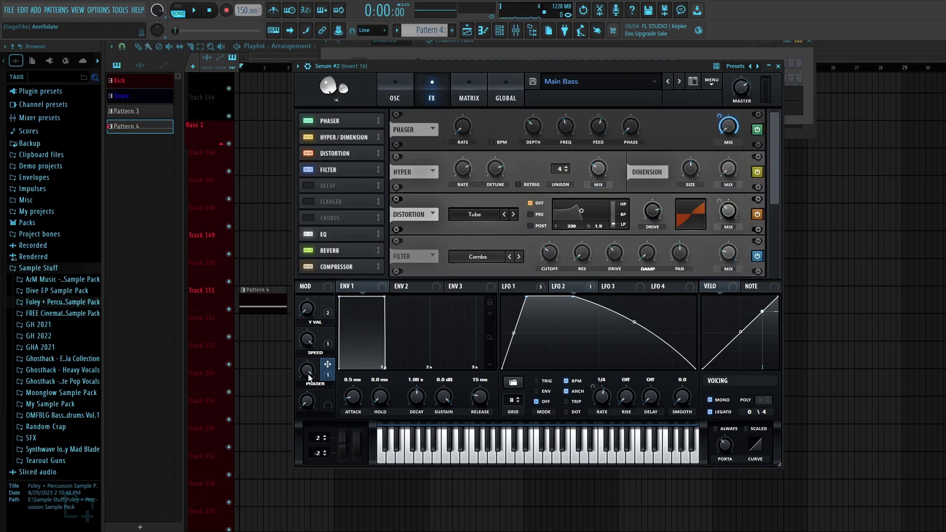
{"action": "key", "text": "space"}
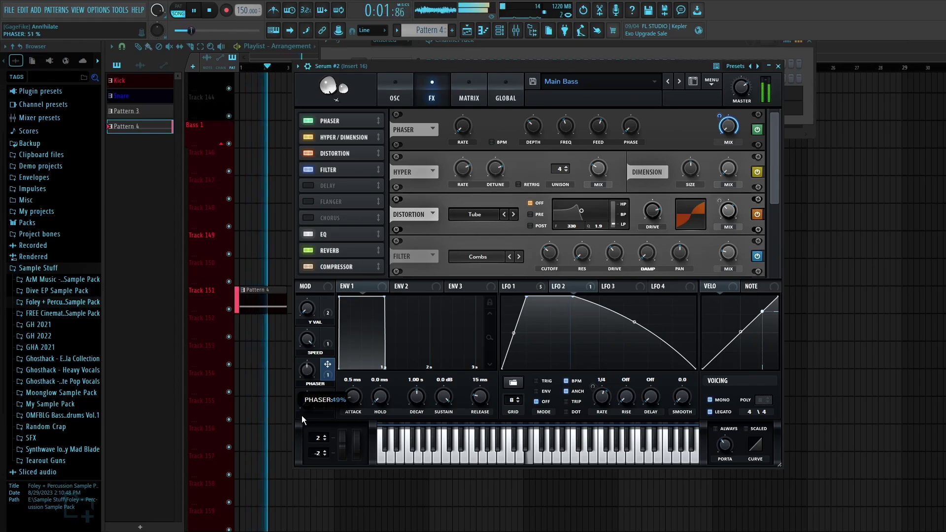
{"action": "key", "text": "space"}
{"action": "key", "text": "Escape"}
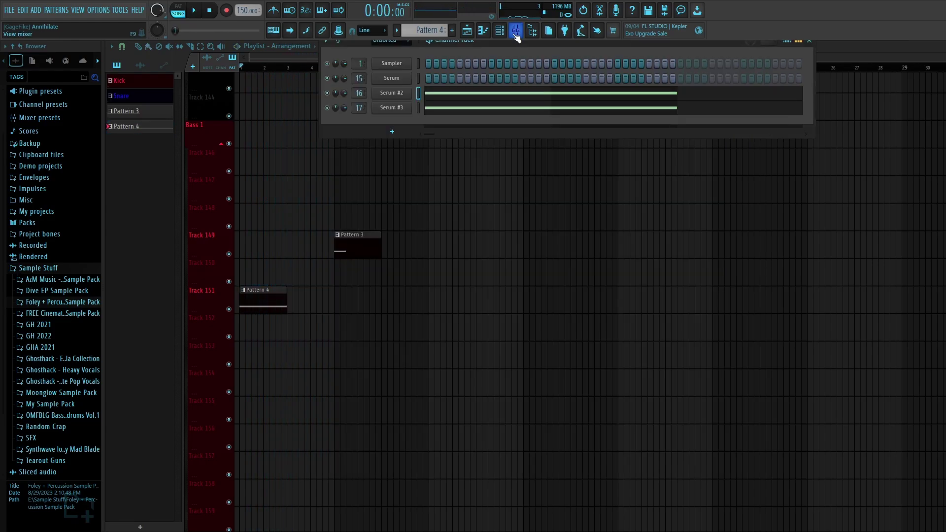
Show the mixer and play Pattern 4 with Insert 16's effects bypassed and enabled to compare them
{"action": "left_click", "coordinate": [516, 35]}
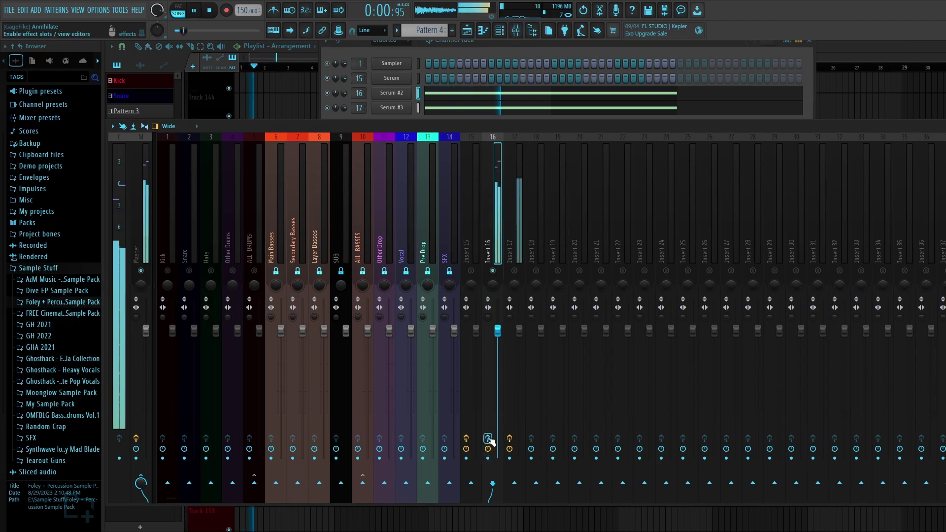
{"action": "key", "text": "space"}
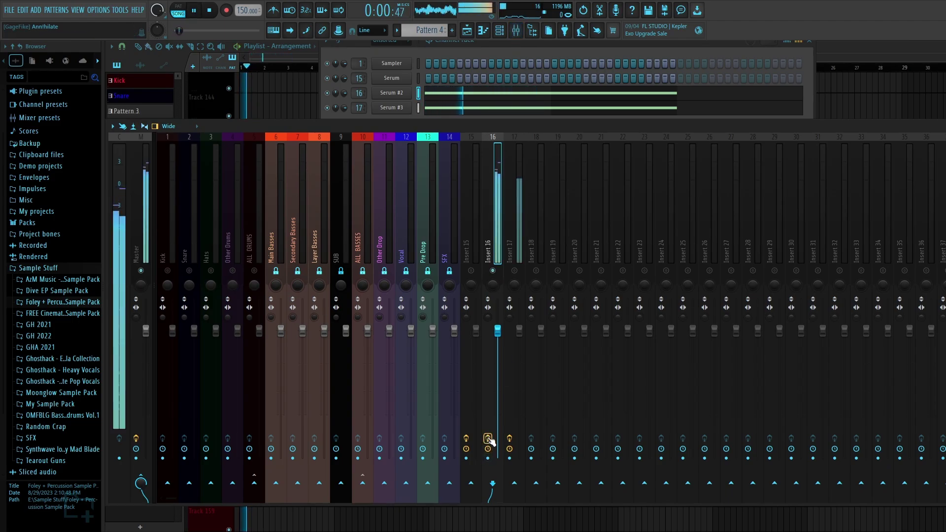
{"action": "key", "text": "space"}
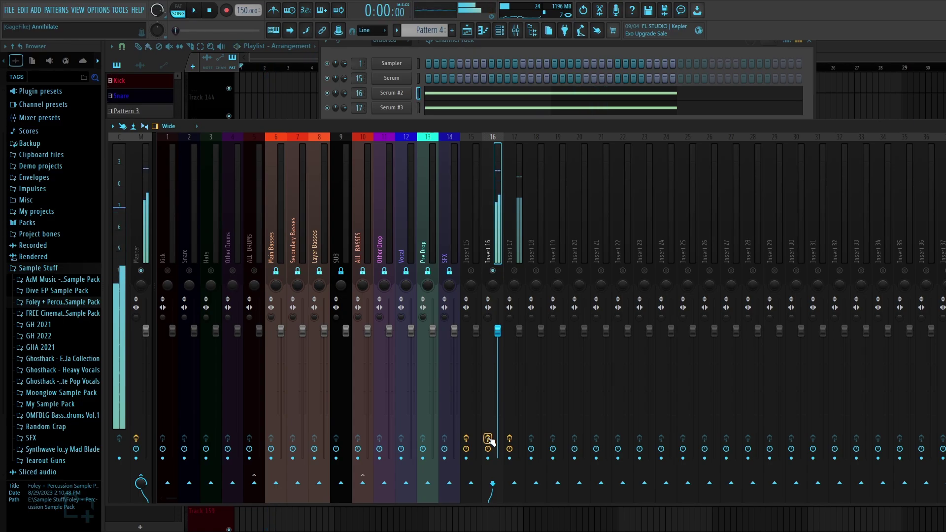
Examine the curve of the first Fruity Parametric EQ 2 on Insert 16 while playing Pattern 4
{"action": "key", "text": "space"}
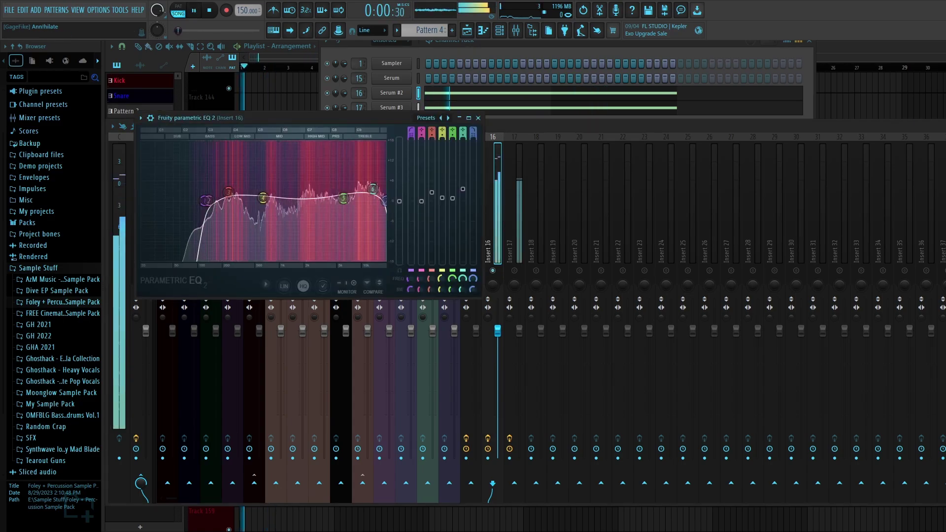
{"action": "left_click_drag", "start_coordinate": [352, 116], "coordinate": [376, 125]}
{"action": "key", "text": "space"}
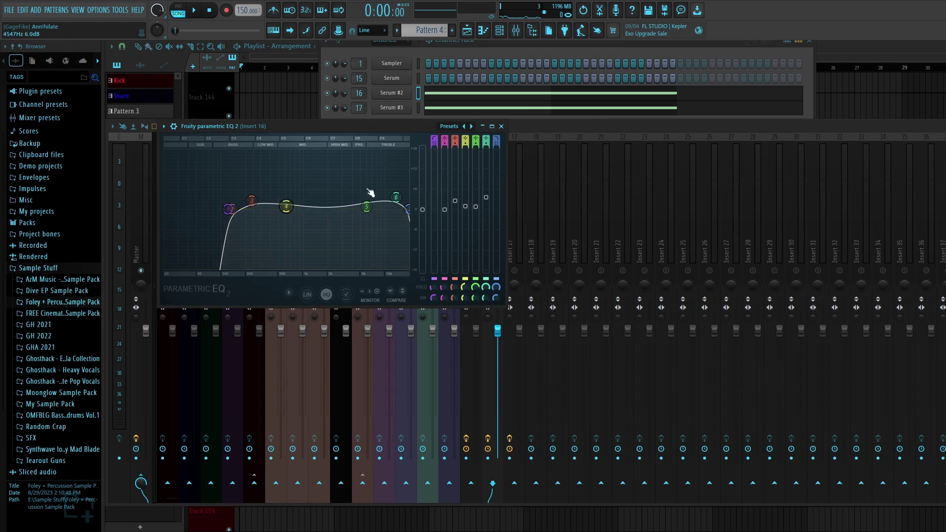
{"action": "key", "text": "space"}
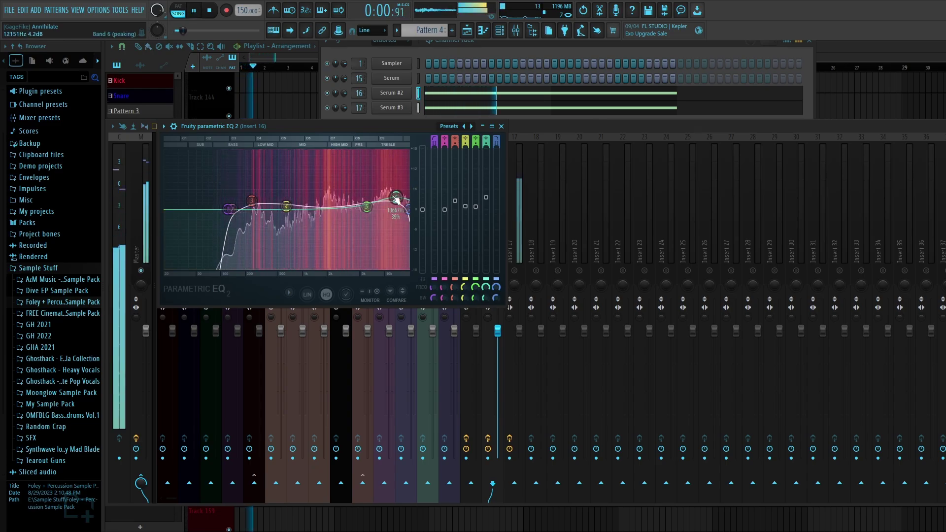
{"action": "key", "text": "Escape"}
{"action": "key", "text": "space"}
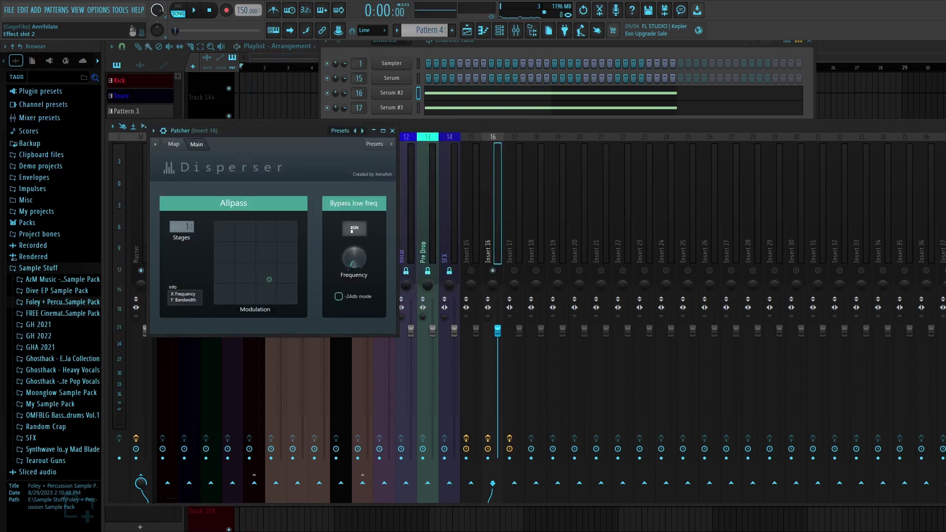
Locate the Disperser preset among Patcher's presets and examine its Allpass modulation point
{"action": "left_click", "coordinate": [339, 131]}
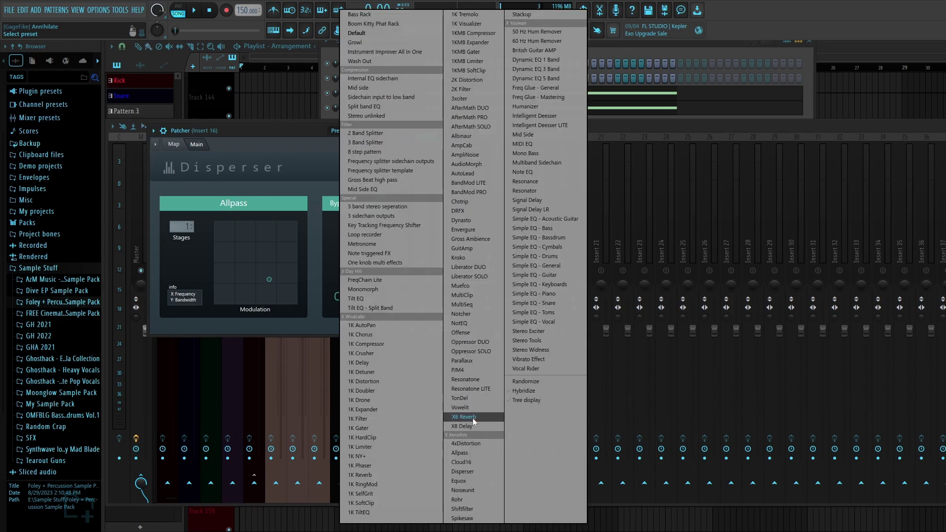
{"action": "left_click", "coordinate": [483, 472]}
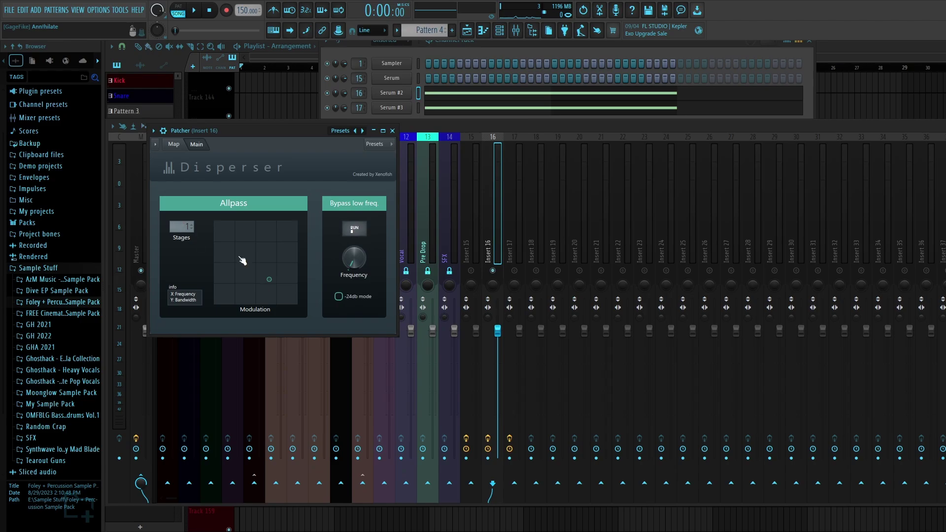
{"action": "mouse_move", "coordinate": [269, 280]}
{"action": "left_mouse_down"}
{"action": "mouse_move", "coordinate": [255, 262]}
{"action": "mouse_move", "coordinate": [271, 279]}
{"action": "left_mouse_up"}
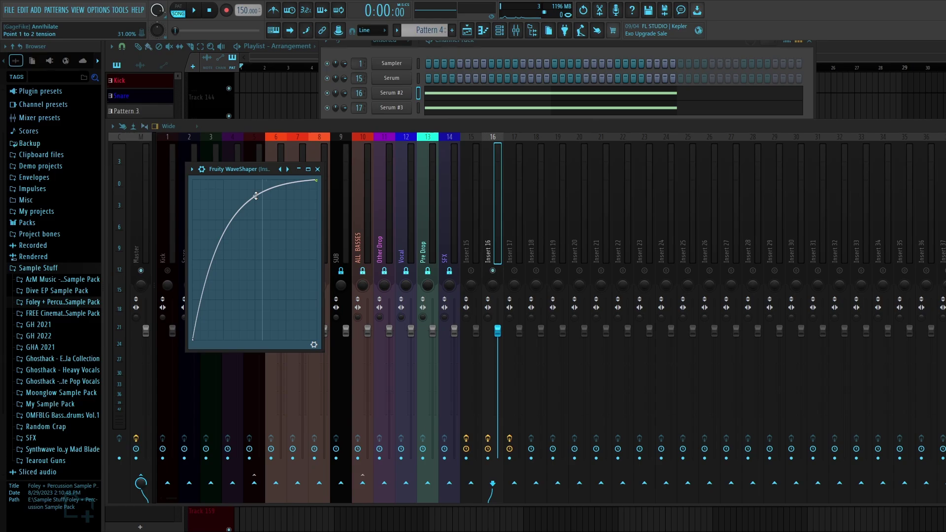
Close Fruity WaveShaper after viewing its curve and play Pattern 4 to hear the distortion
{"action": "left_click", "coordinate": [317, 169]}
{"action": "key", "text": "space"}
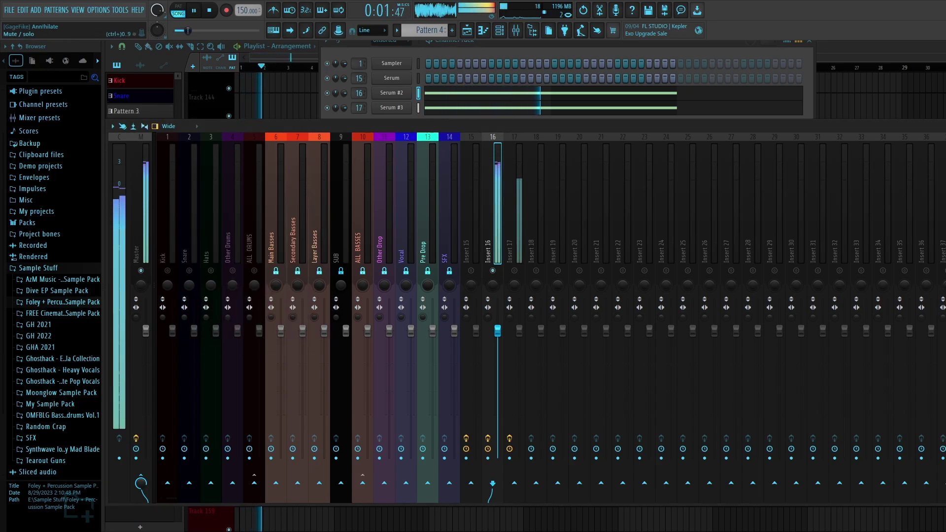
{"action": "key", "text": "space"}
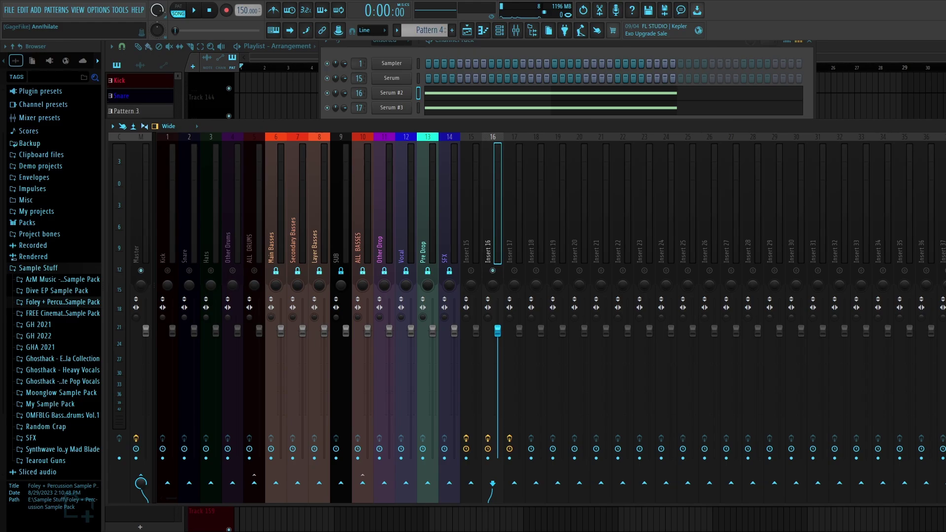
Play Pattern 4 through OTT on Insert 16 and examine its depth, time and gain settings
{"action": "key", "text": "space"}
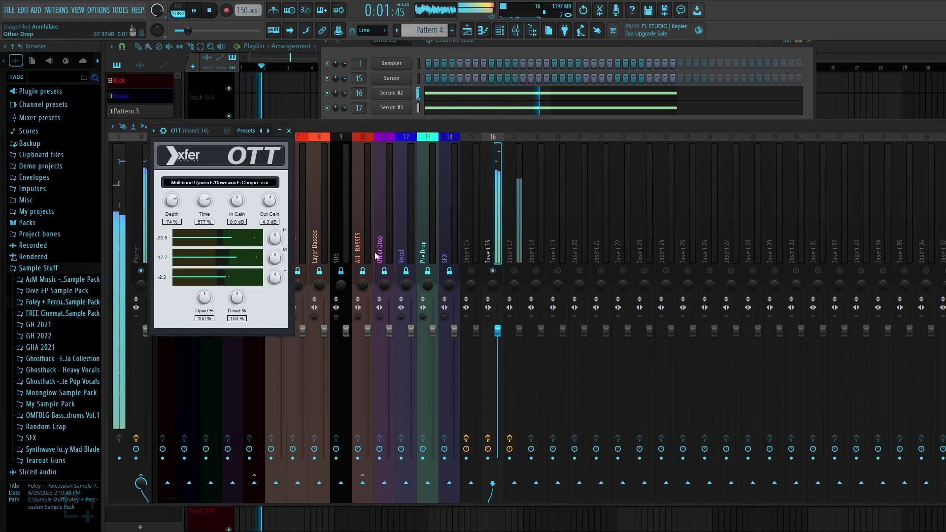
{"action": "key", "text": "space"}
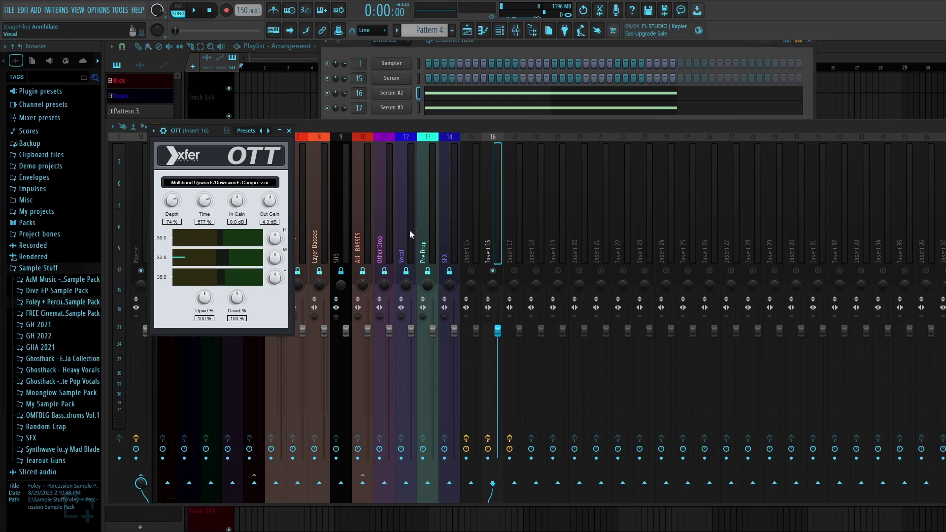
{"action": "left_click", "coordinate": [425, 233]}
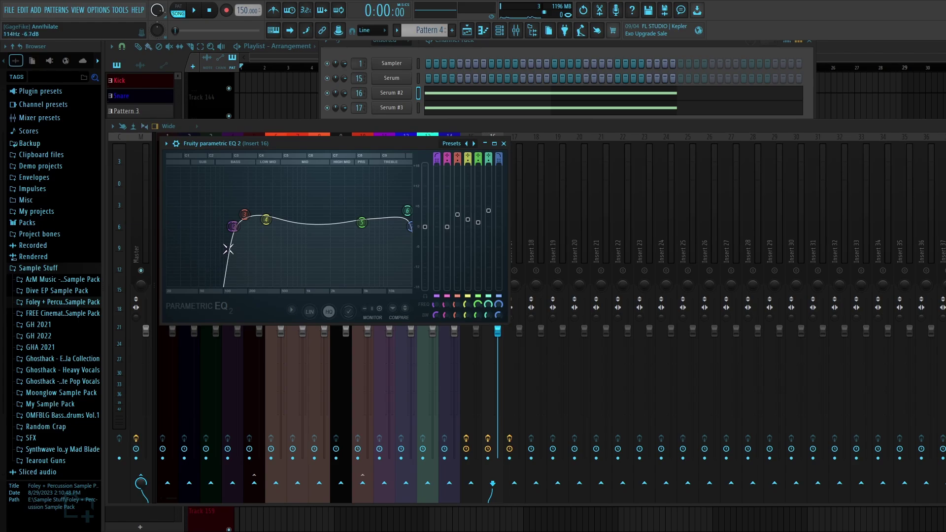
Play Pattern 4 while viewing the second Fruity Parametric EQ 2 after OTT, then close it
{"action": "key", "text": "space"}
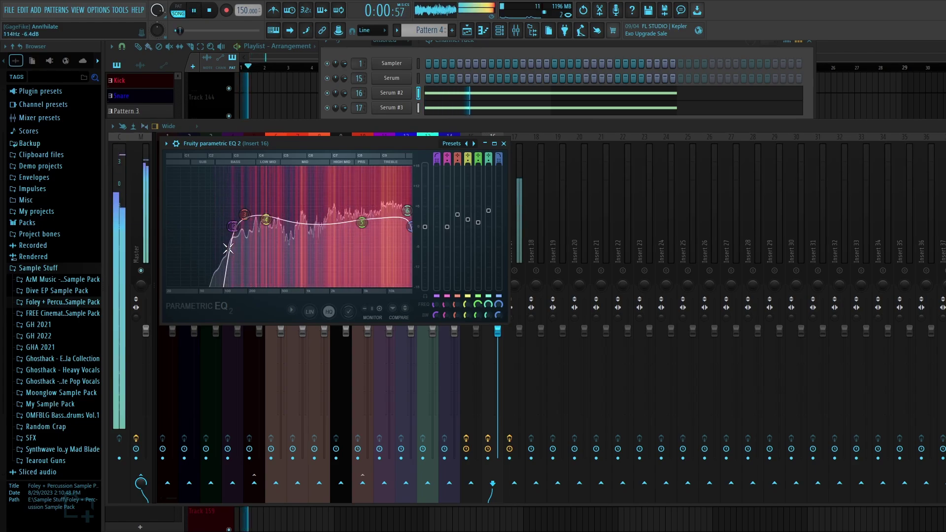
{"action": "key", "text": "space"}
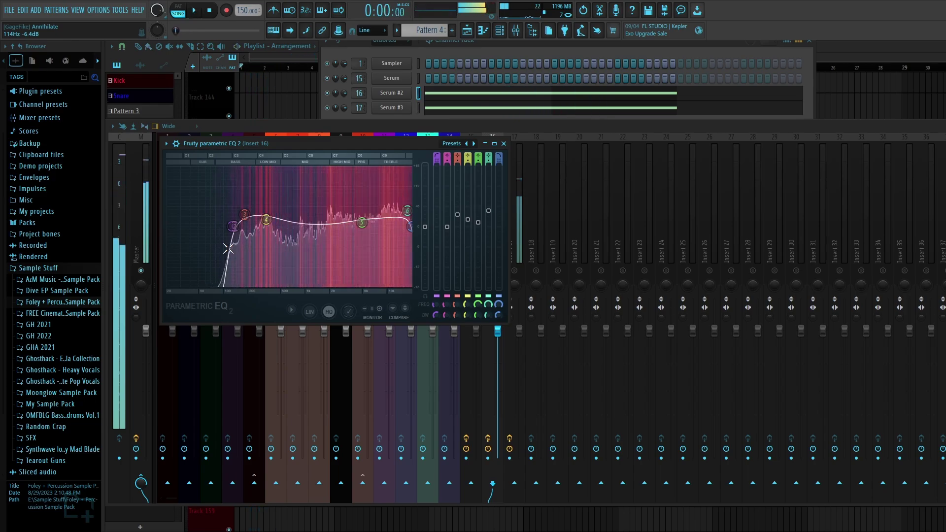
{"action": "key", "text": "Escape"}
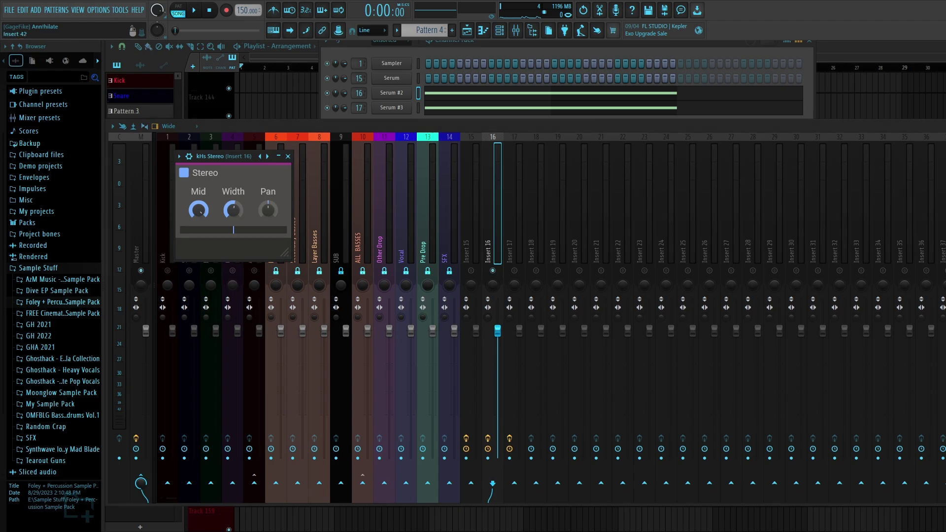
Check the kHs Stereo width on Insert 16 and play Pattern 4 to hear the widening
{"action": "mouse_move", "coordinate": [235, 214]}
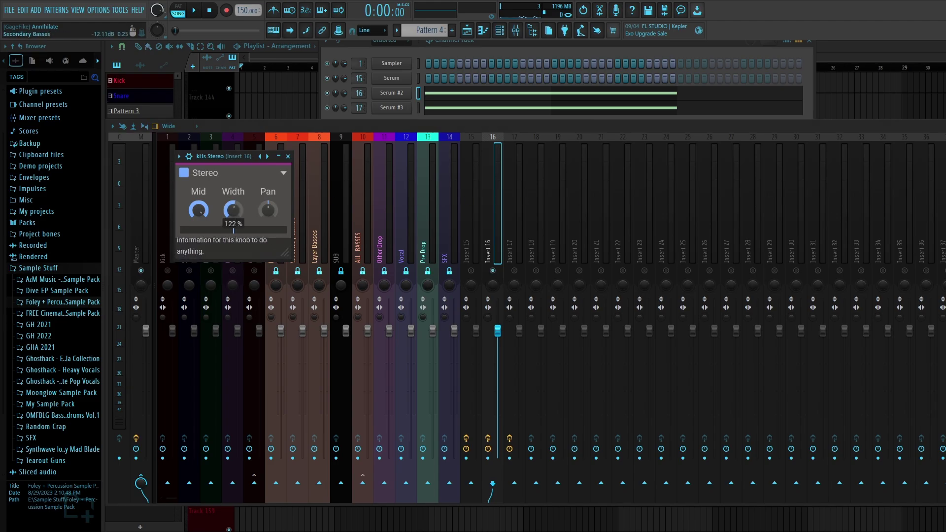
{"action": "key", "text": "space"}
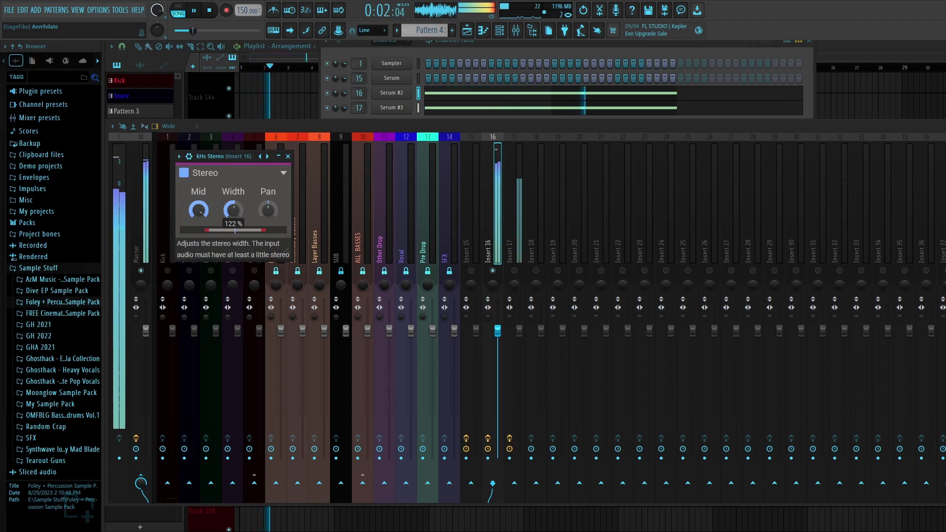
{"action": "key", "text": "space"}
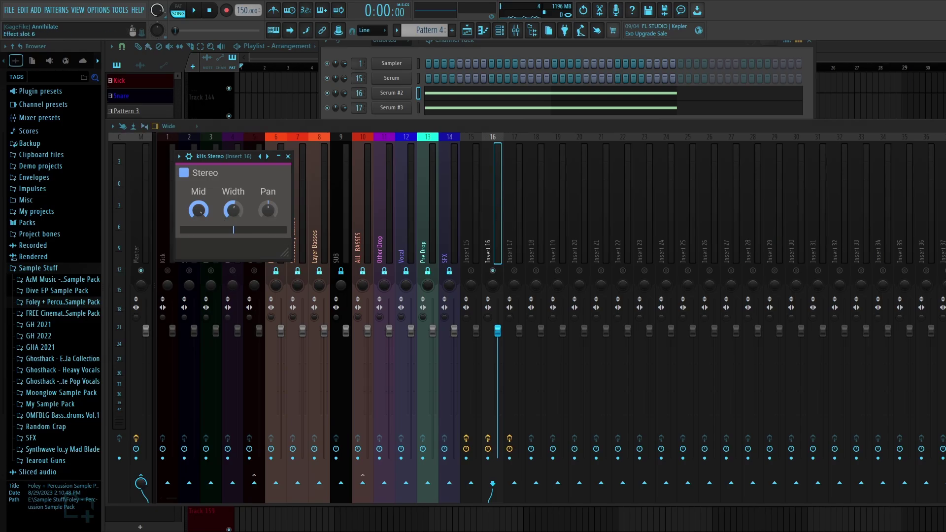
Examine the compression curves and stereo separation of Maximus's low, mid and high bands, and its low crossover frequency
{"action": "left_click", "coordinate": [945, 222]}
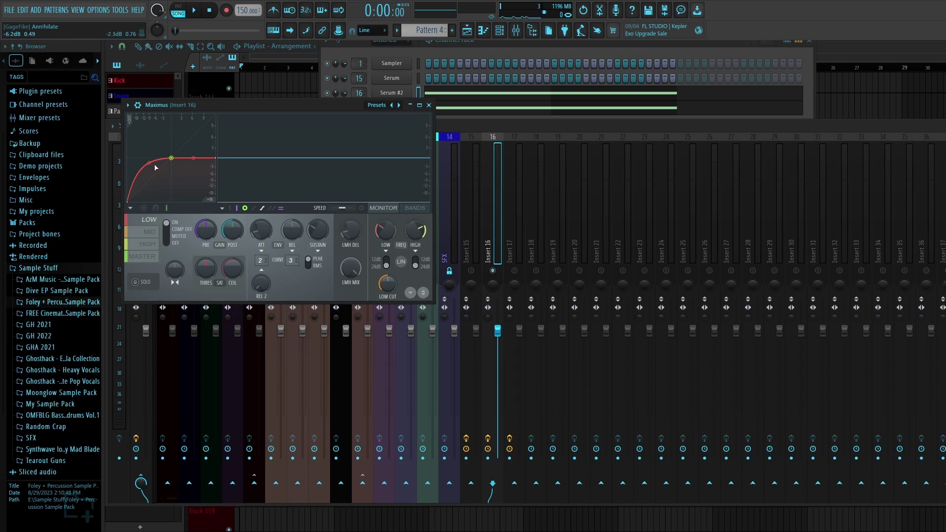
{"action": "left_click", "coordinate": [149, 232]}
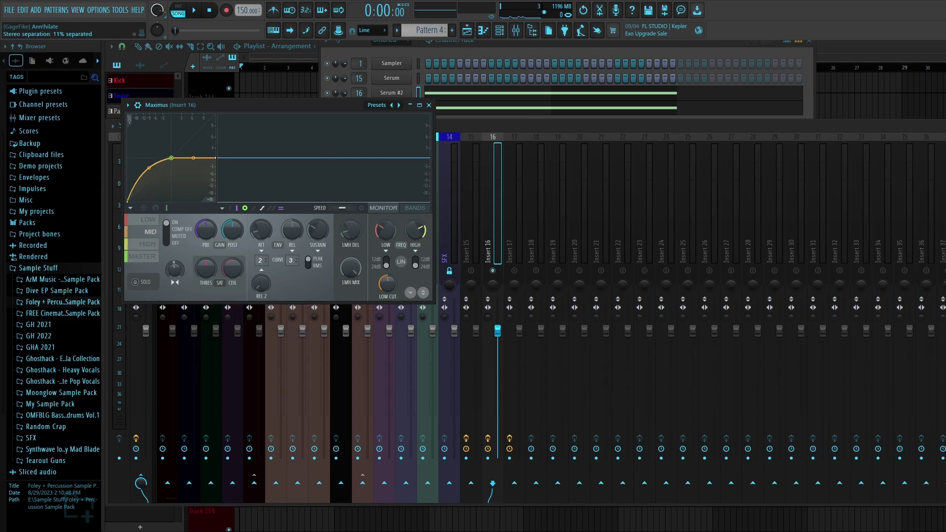
{"action": "left_click", "coordinate": [150, 224]}
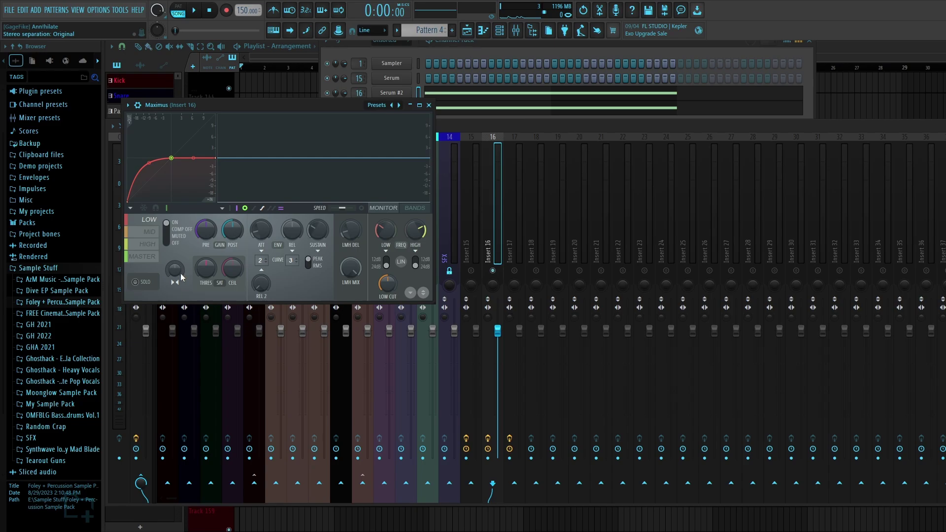
{"action": "left_click_drag", "start_coordinate": [177, 273], "coordinate": [177, 259]}
{"action": "left_click", "coordinate": [385, 230]}
{"action": "left_click", "coordinate": [149, 232]}
{"action": "left_click_drag", "start_coordinate": [174, 269], "coordinate": [174, 264]}
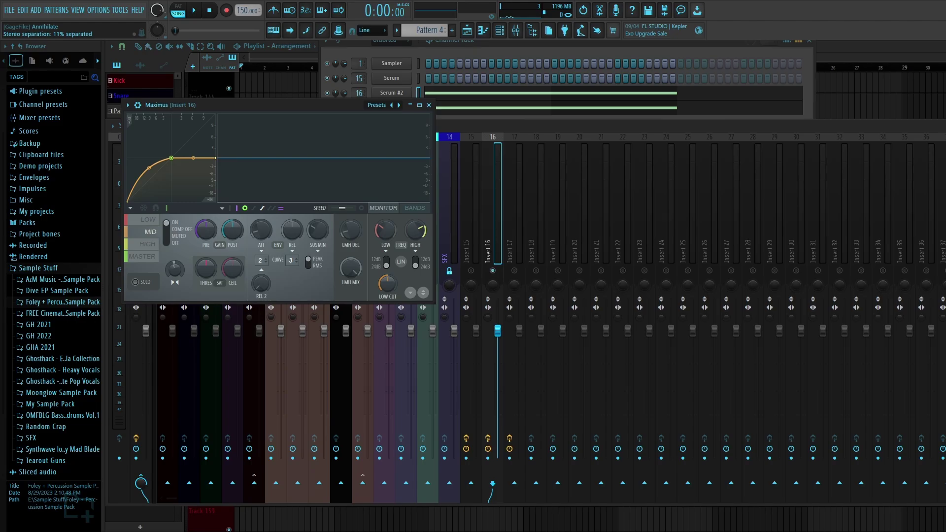
{"action": "left_click", "coordinate": [149, 243]}
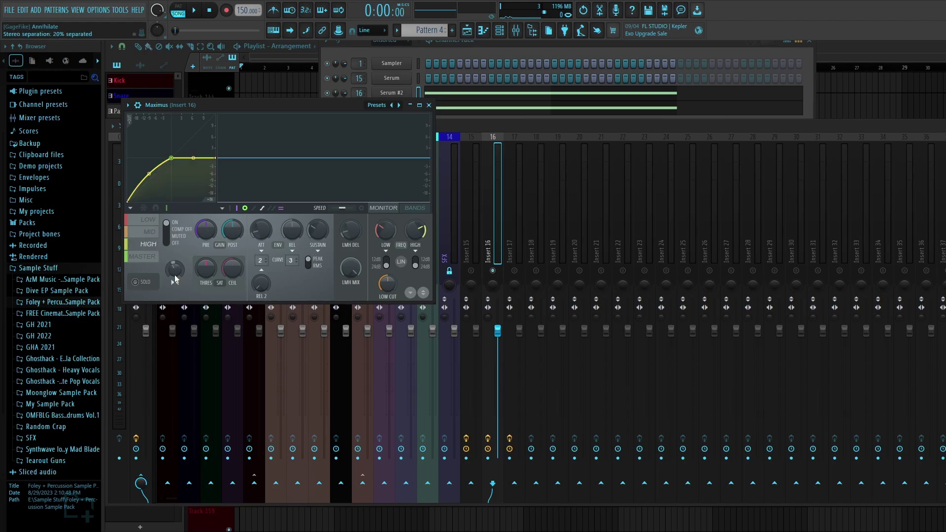
Toggle Insert 16's mute off and back on, and examine the Fruity Compressor settings before closing it
{"action": "left_click", "coordinate": [492, 270]}
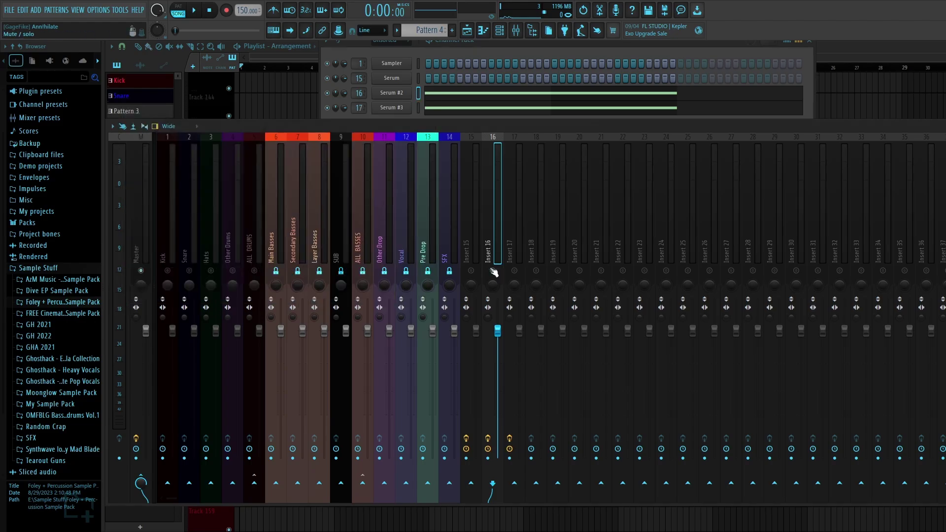
{"action": "left_click", "coordinate": [493, 270]}
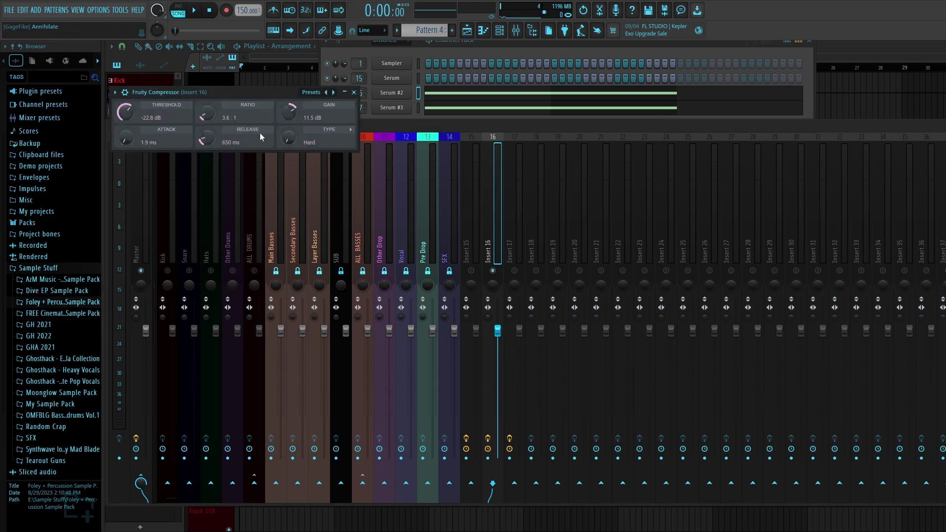
{"action": "left_click", "coordinate": [353, 92]}
Check Fruity Limiter's ceiling, close it, and play Pattern 4 while toggling Insert 16's effects
{"action": "left_click", "coordinate": [944, 254]}
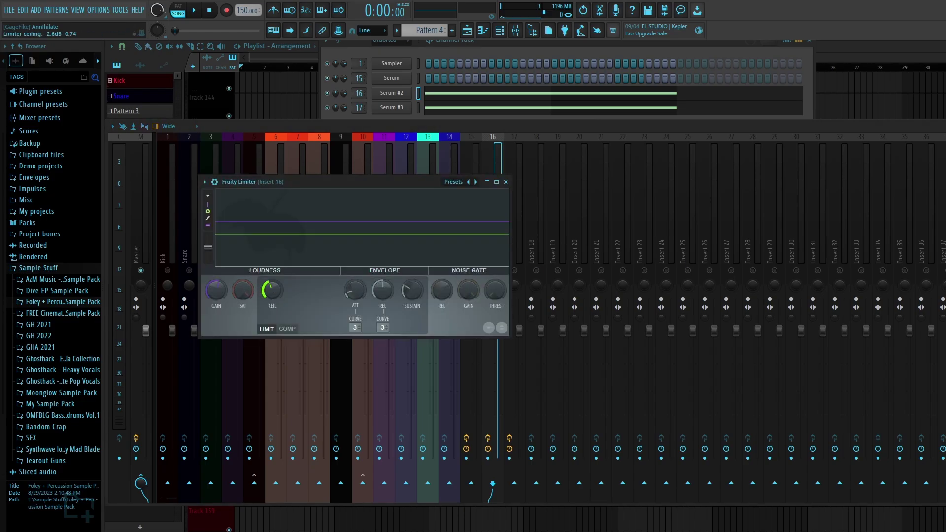
{"action": "left_click", "coordinate": [506, 182]}
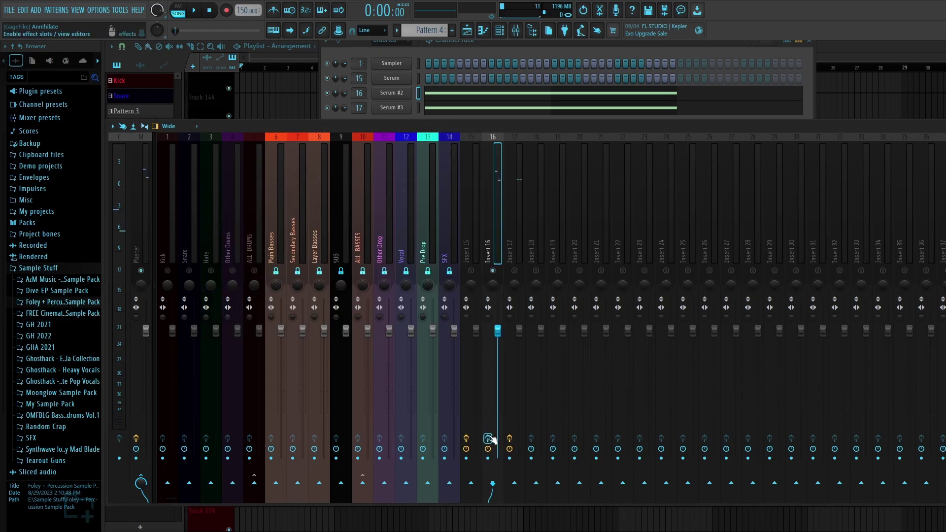
{"action": "key", "text": "space"}
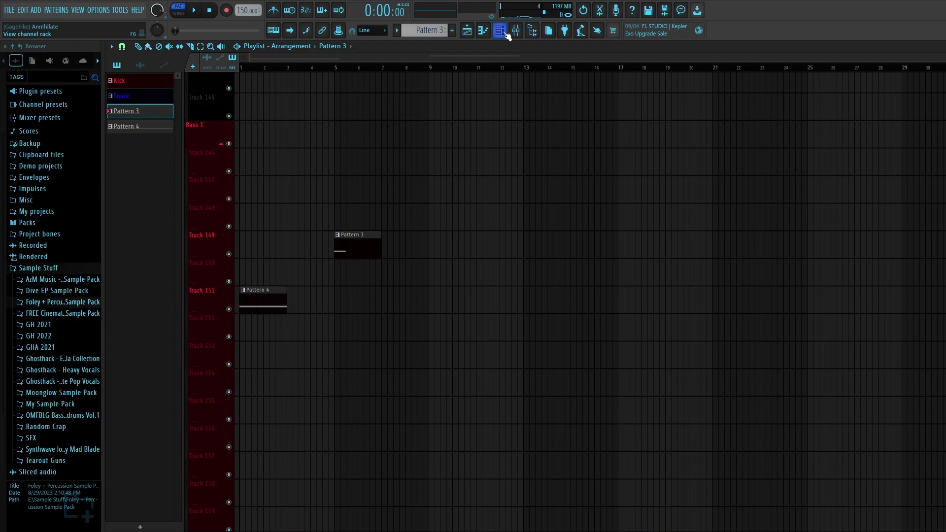
Open the Growl Serum on channel 15, examine Osc A's wavetable and Remap 1 curve, and play Pattern 3
{"action": "left_click", "coordinate": [500, 30]}
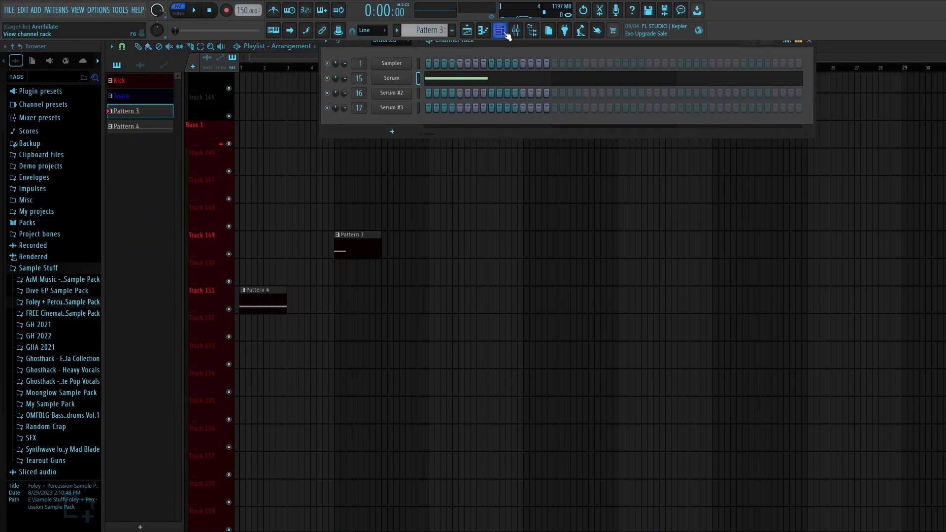
{"action": "left_click", "coordinate": [392, 79]}
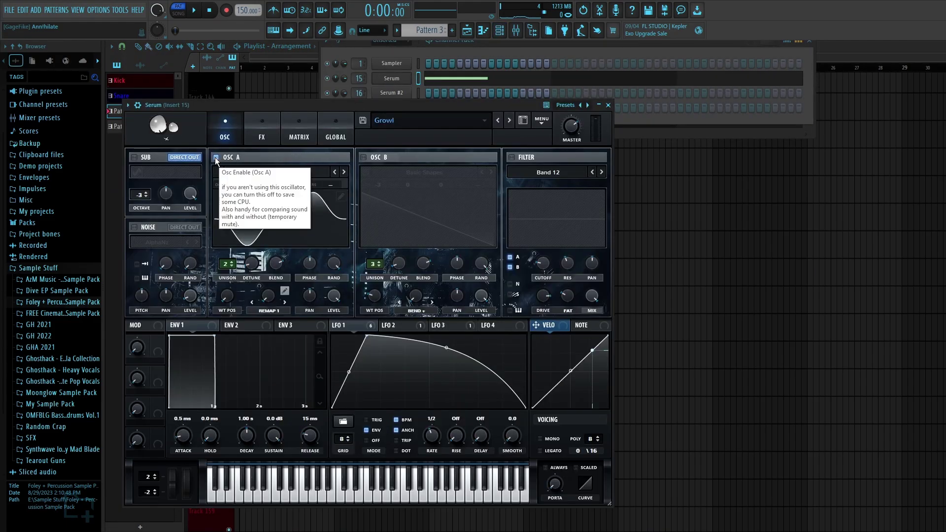
{"action": "left_click", "coordinate": [341, 197]}
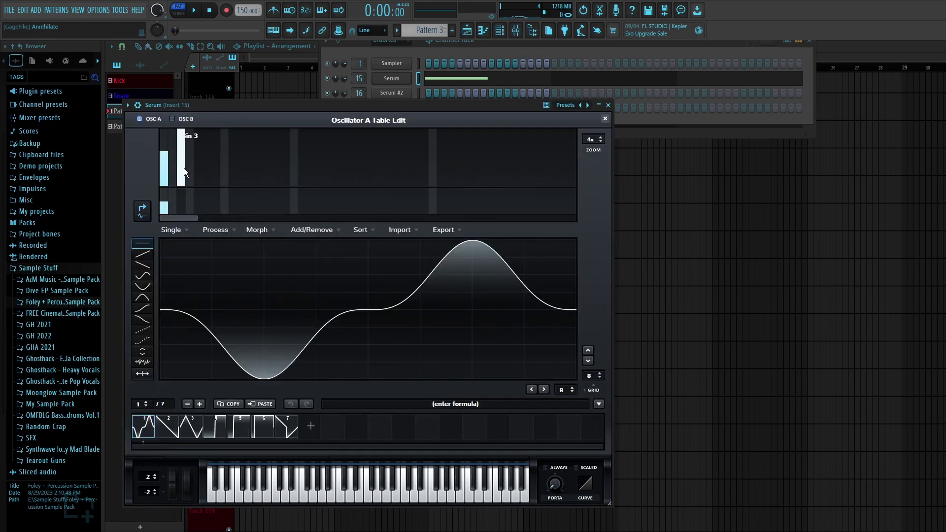
{"action": "key", "text": "Escape"}
{"action": "key", "text": "space"}
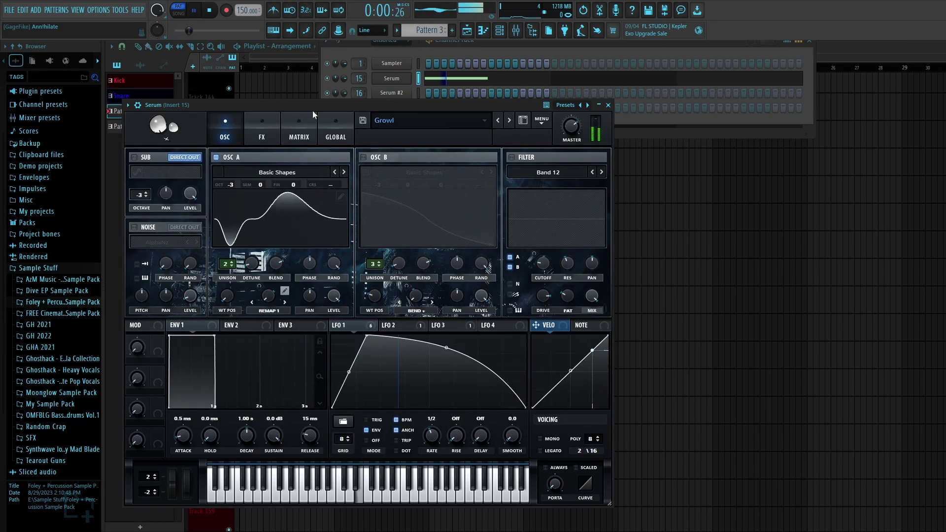
{"action": "key", "text": "space"}
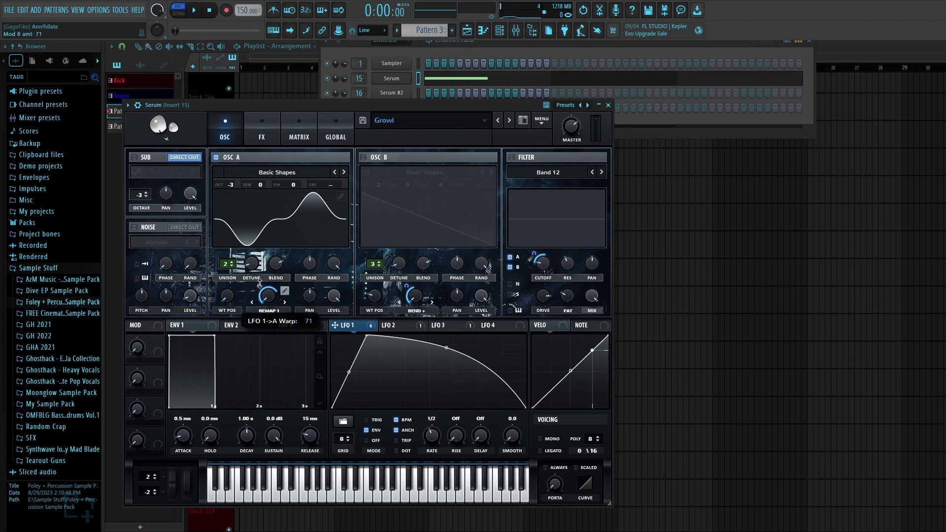
{"action": "left_click", "coordinate": [284, 290]}
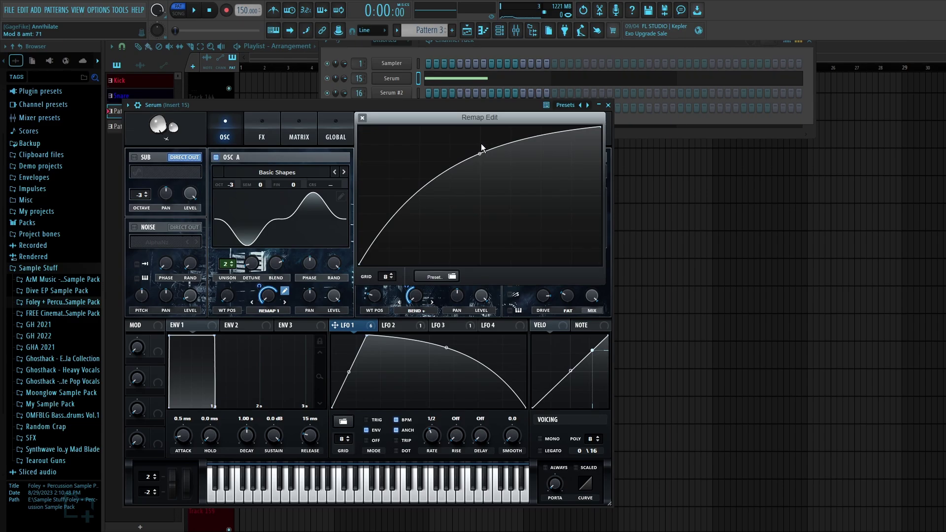
{"action": "left_click", "coordinate": [297, 228]}
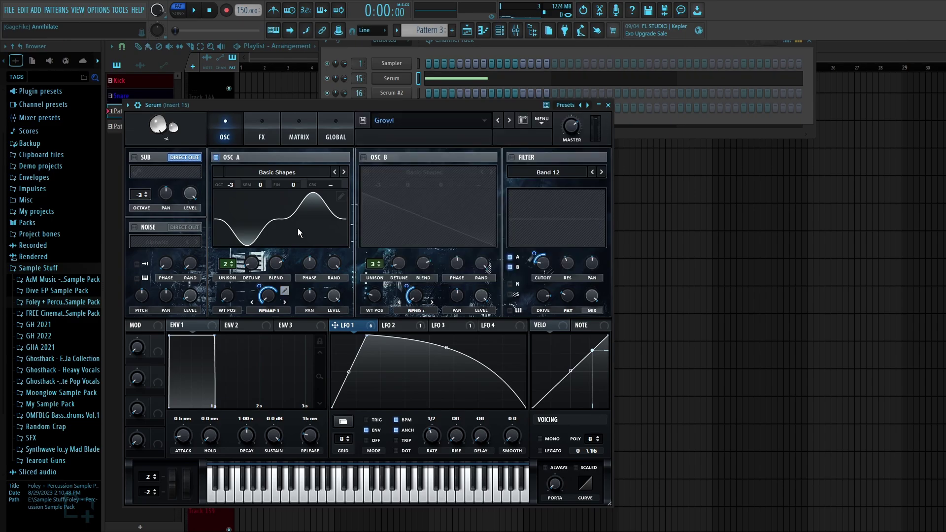
Enable Osc B and the filter, and check LFO 1's destinations and its modulation of the filter cutoff
{"action": "left_click", "coordinate": [363, 157]}
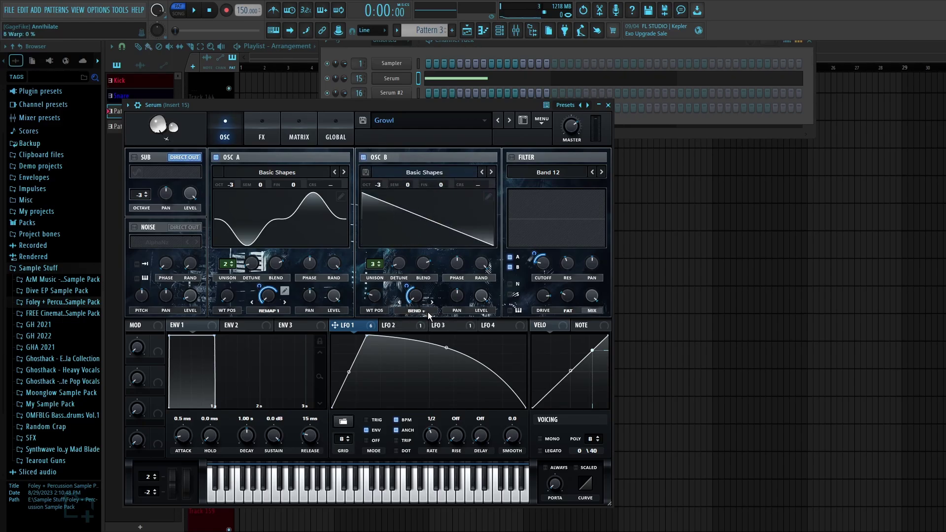
{"action": "mouse_move", "coordinate": [405, 287]}
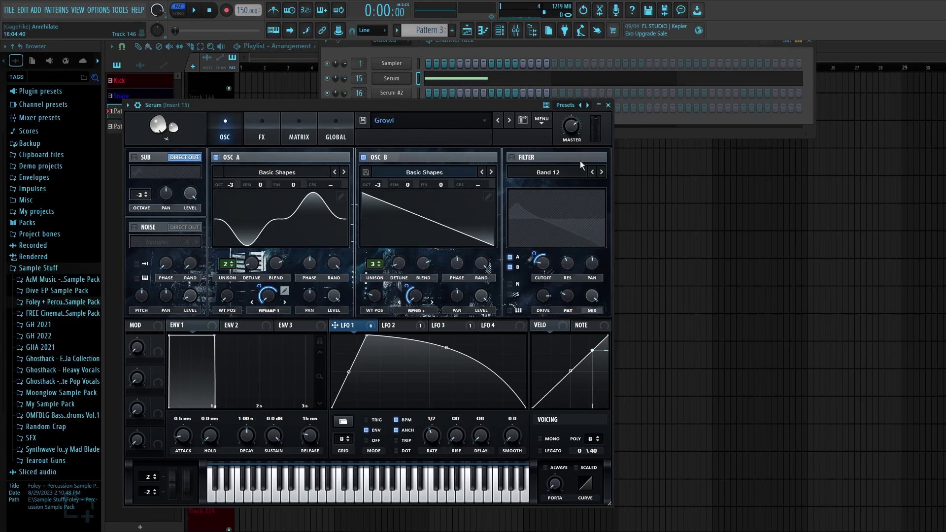
{"action": "left_click", "coordinate": [512, 157]}
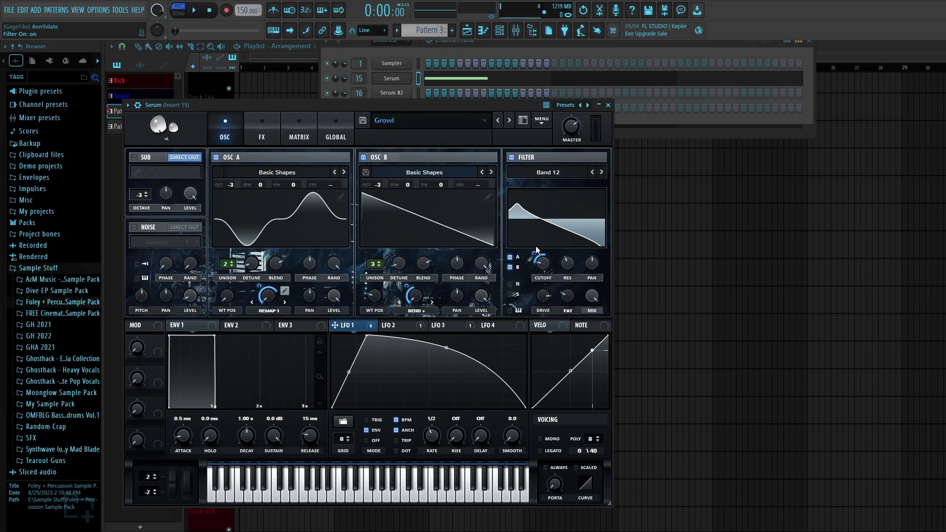
{"action": "mouse_move", "coordinate": [545, 270]}
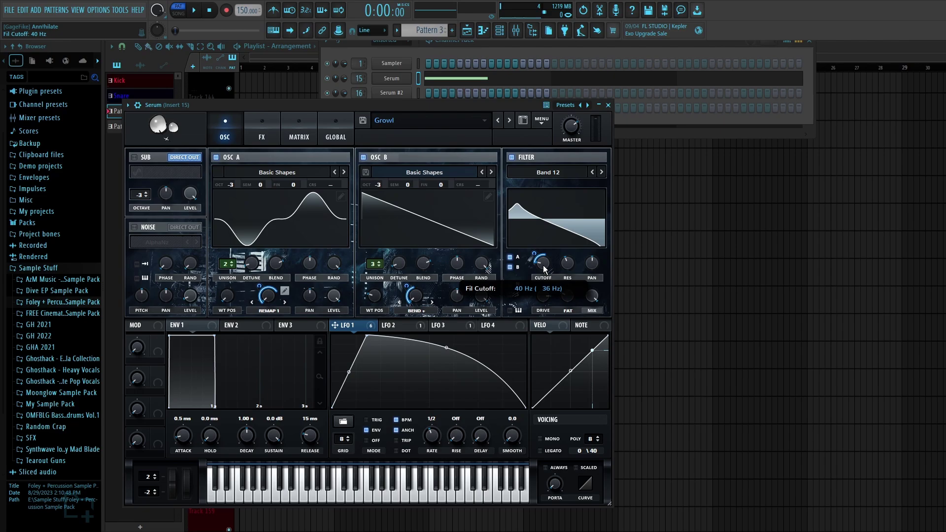
{"action": "mouse_move", "coordinate": [367, 328]}
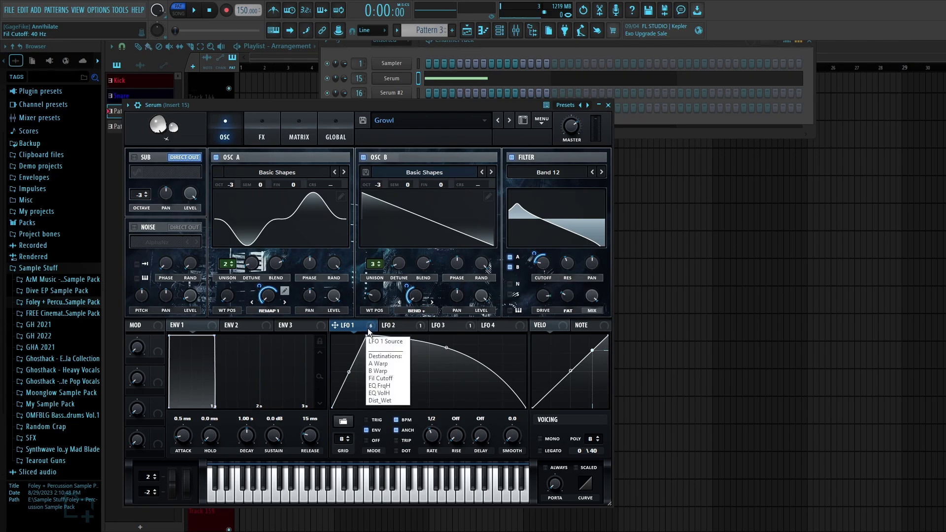
{"action": "left_click_drag", "start_coordinate": [537, 257], "coordinate": [534, 254]}
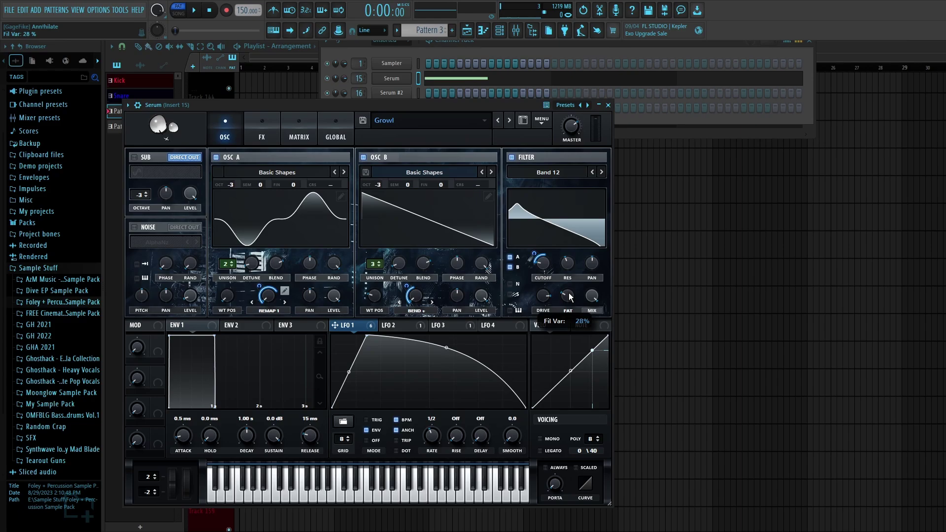
Enable the Sub and Noise oscillators and check their level settings
{"action": "left_click", "coordinate": [134, 157]}
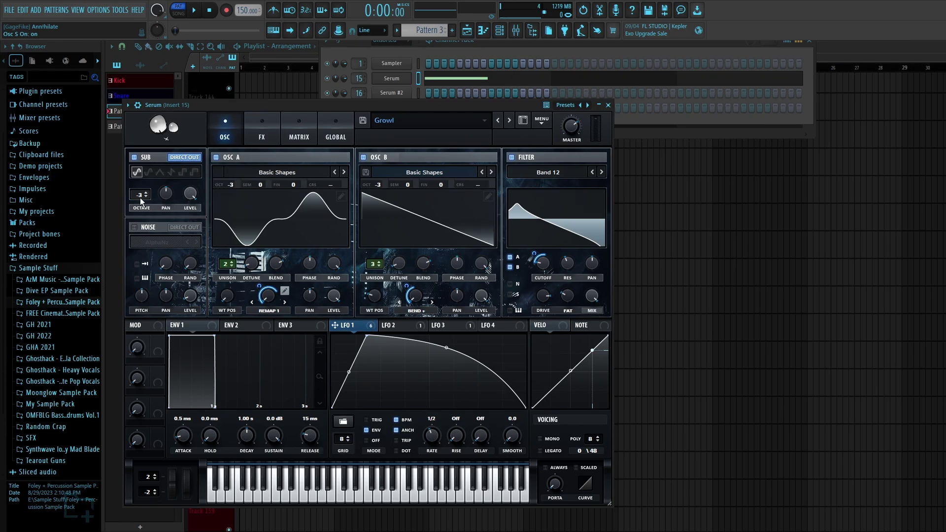
{"action": "mouse_move", "coordinate": [195, 194]}
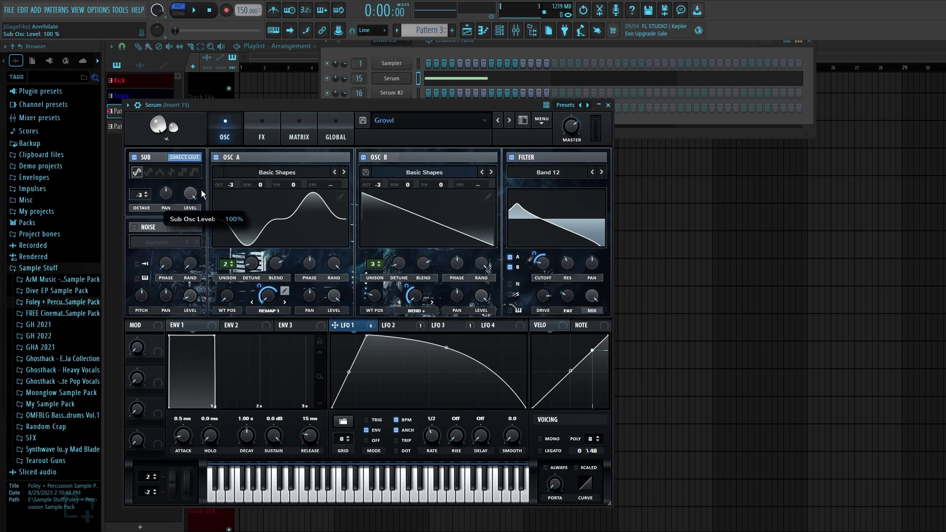
{"action": "left_click", "coordinate": [134, 227]}
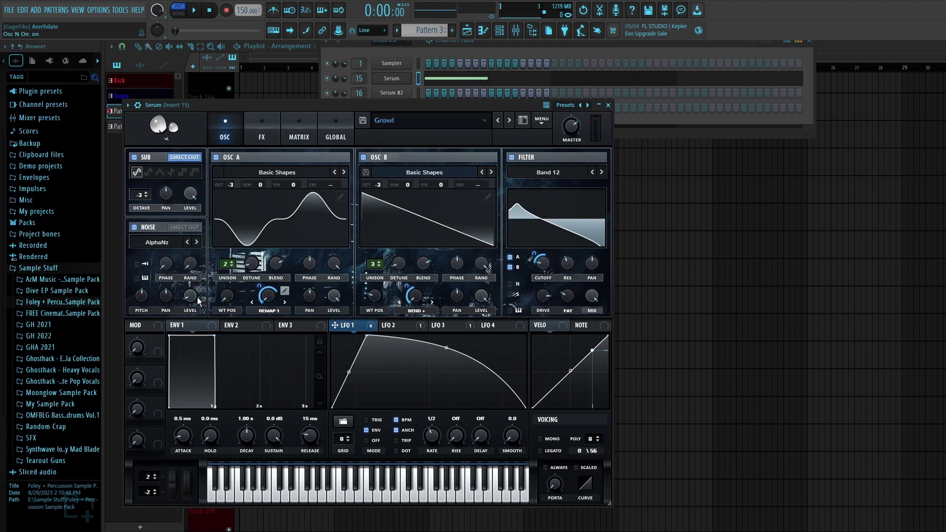
{"action": "mouse_move", "coordinate": [194, 299]}
Enable the Hyper/Dimension effect and check its rate, detune and mix settings
{"action": "left_click", "coordinate": [267, 130]}
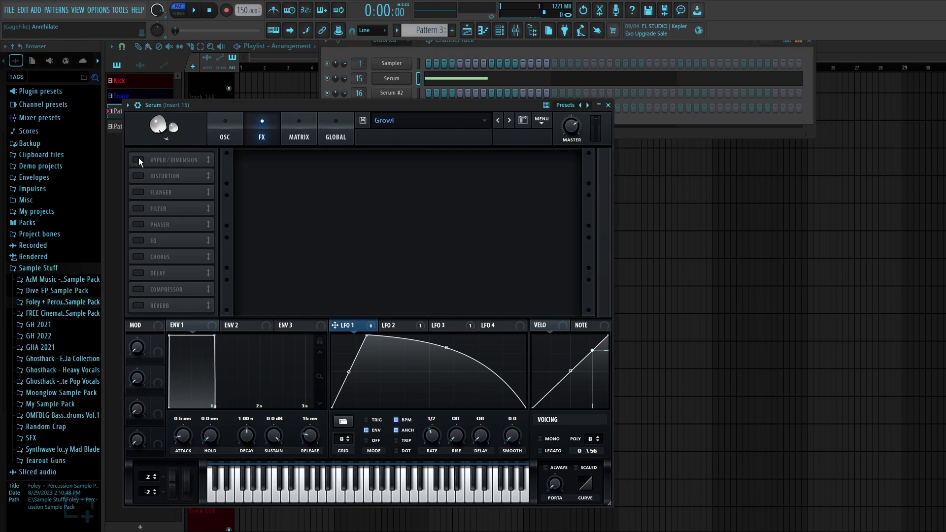
{"action": "left_click", "coordinate": [138, 159]}
{"action": "left_click", "coordinate": [294, 165]}
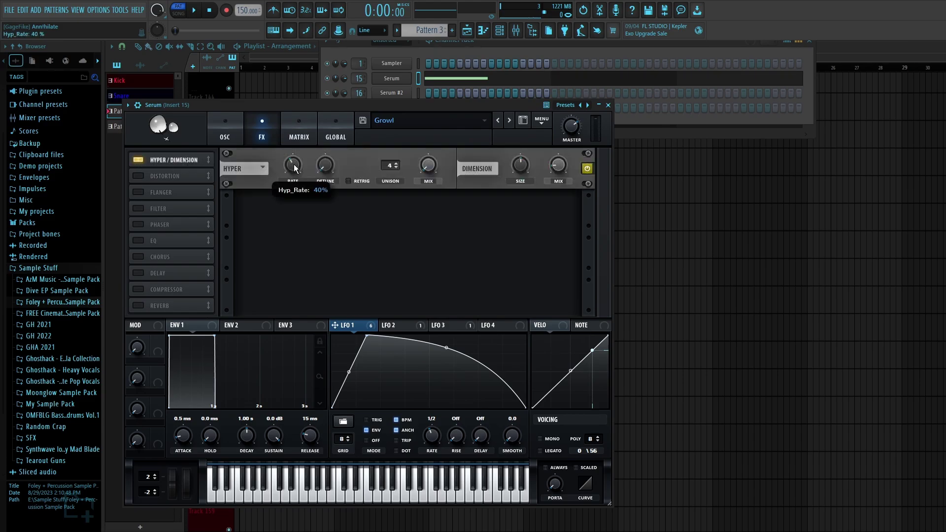
{"action": "mouse_move", "coordinate": [329, 169]}
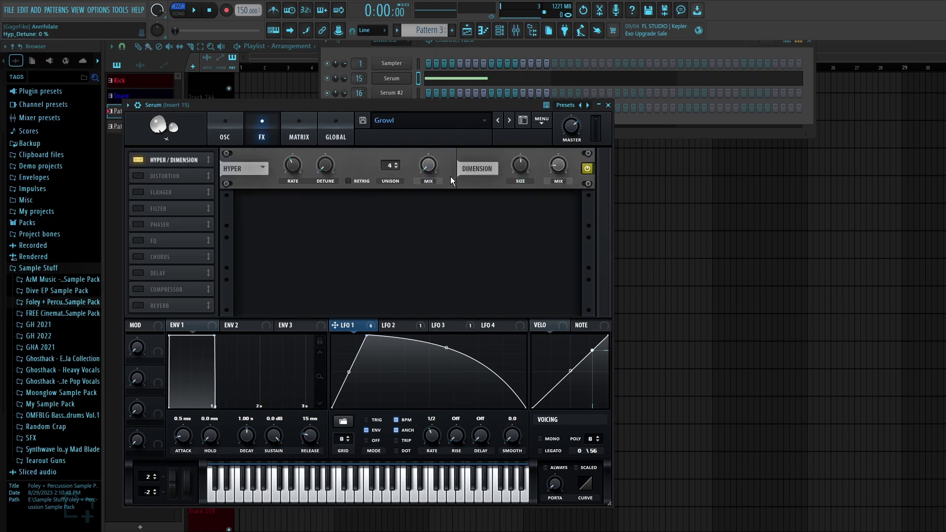
{"action": "mouse_move", "coordinate": [561, 165]}
Enable the Distortion effect and check its drive, mix and the LFO 1 modulation on the mix
{"action": "left_click", "coordinate": [144, 176]}
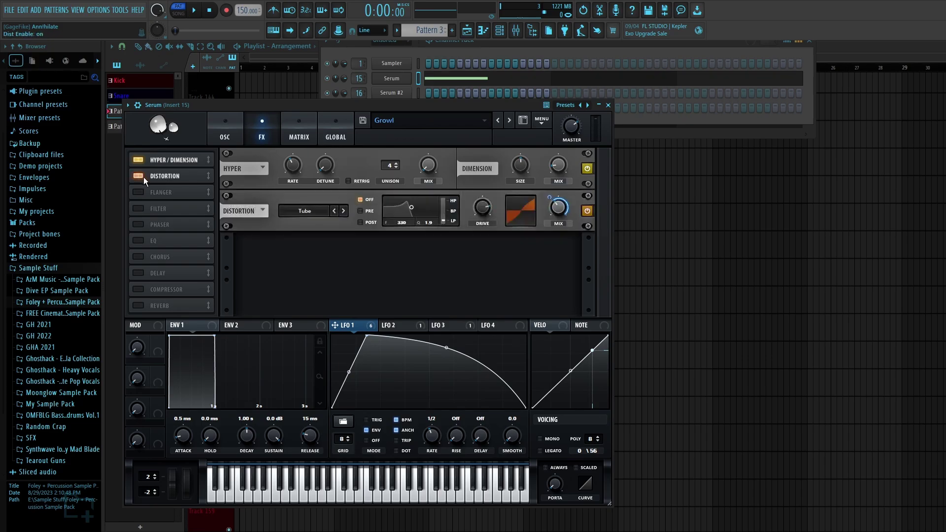
{"action": "mouse_move", "coordinate": [485, 212]}
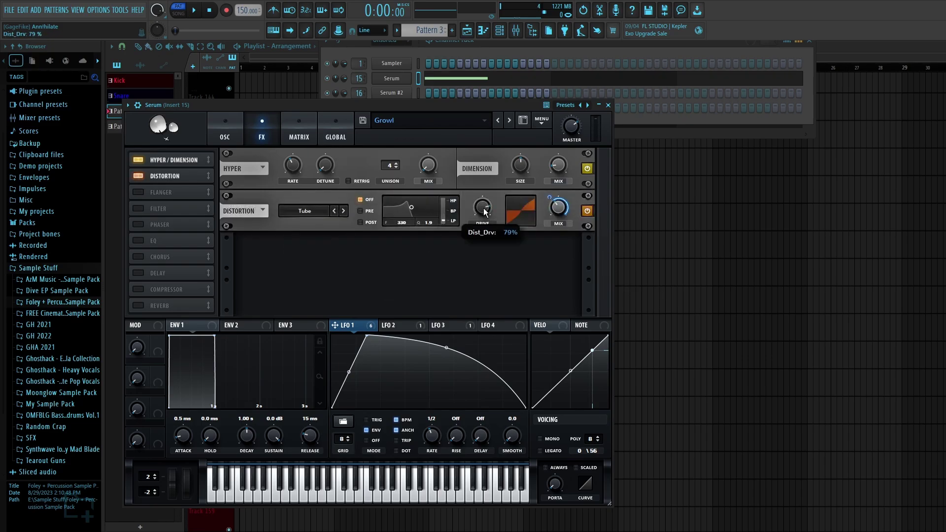
{"action": "mouse_move", "coordinate": [558, 213]}
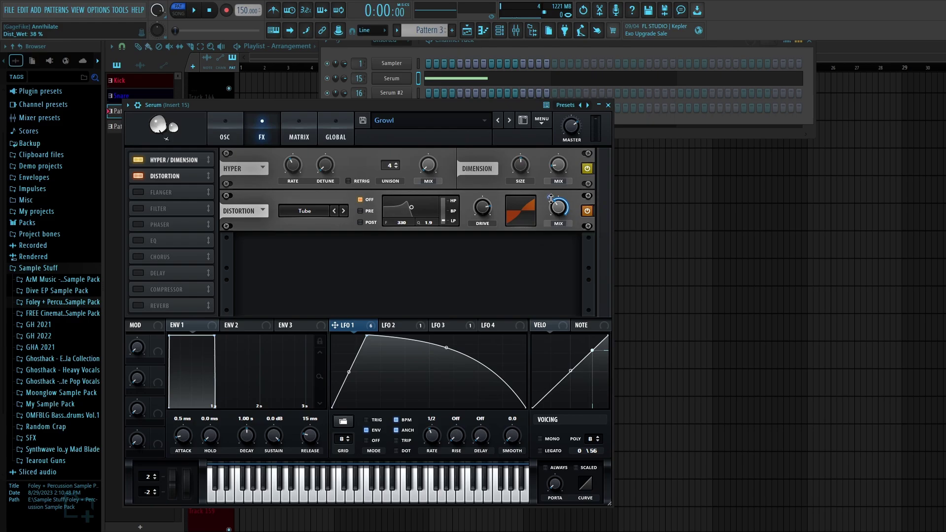
{"action": "mouse_move", "coordinate": [551, 197]}
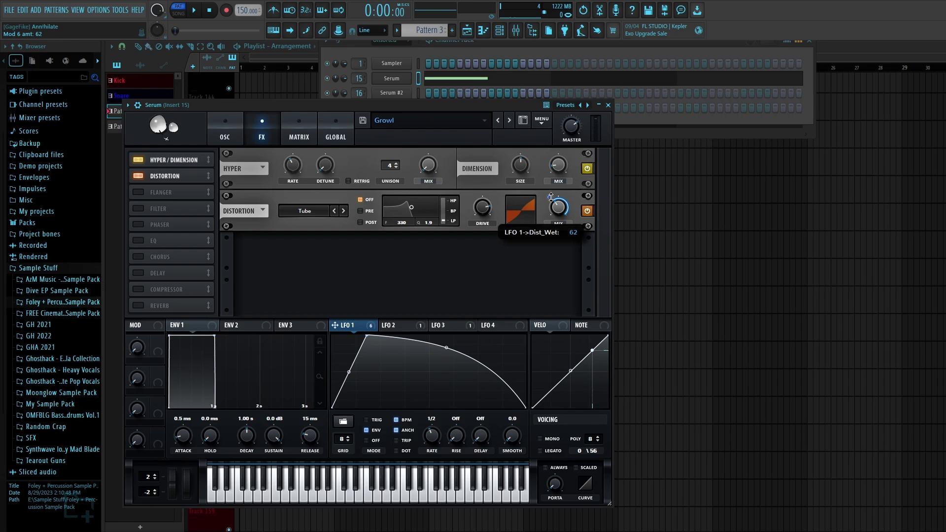
Enable the EQ effect and examine LFO 2's modulation of the low frequency and LFO 1's of the high band
{"action": "left_click", "coordinate": [167, 241]}
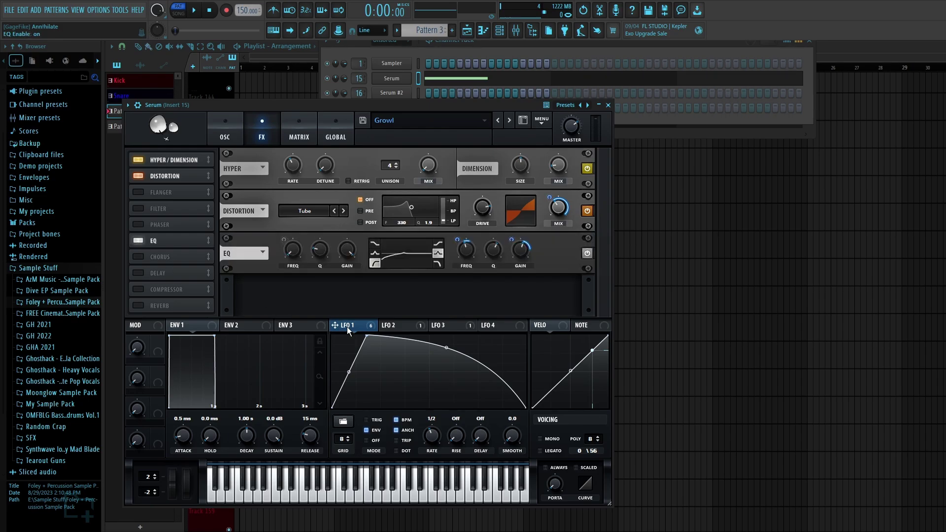
{"action": "left_click", "coordinate": [391, 325]}
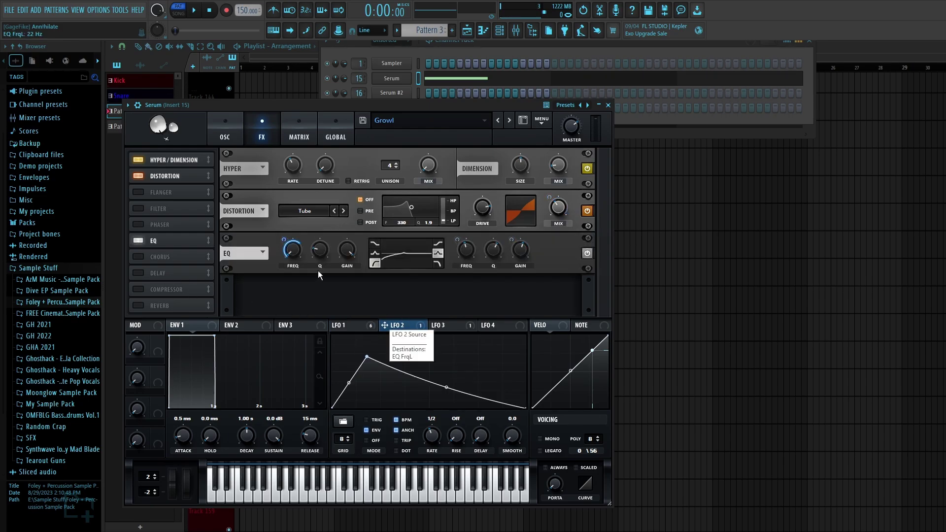
{"action": "mouse_move", "coordinate": [296, 259]}
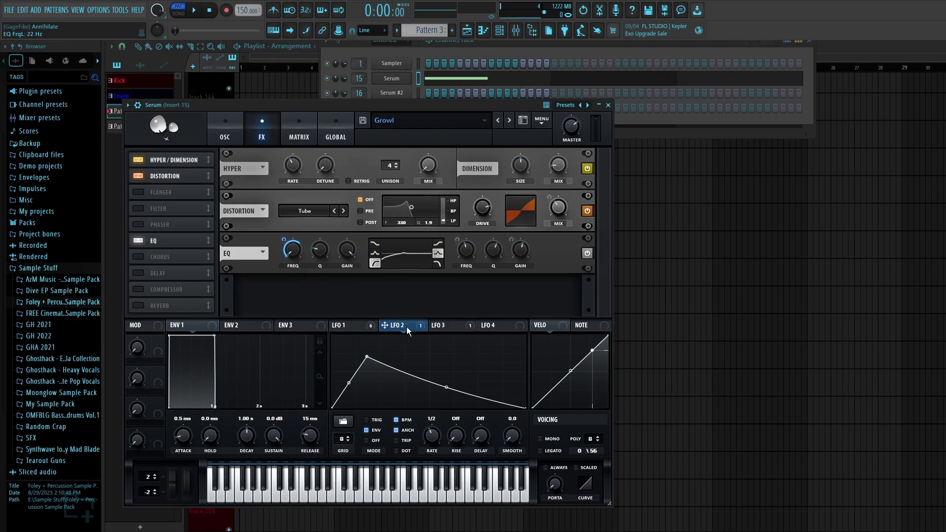
{"action": "mouse_move", "coordinate": [284, 239]}
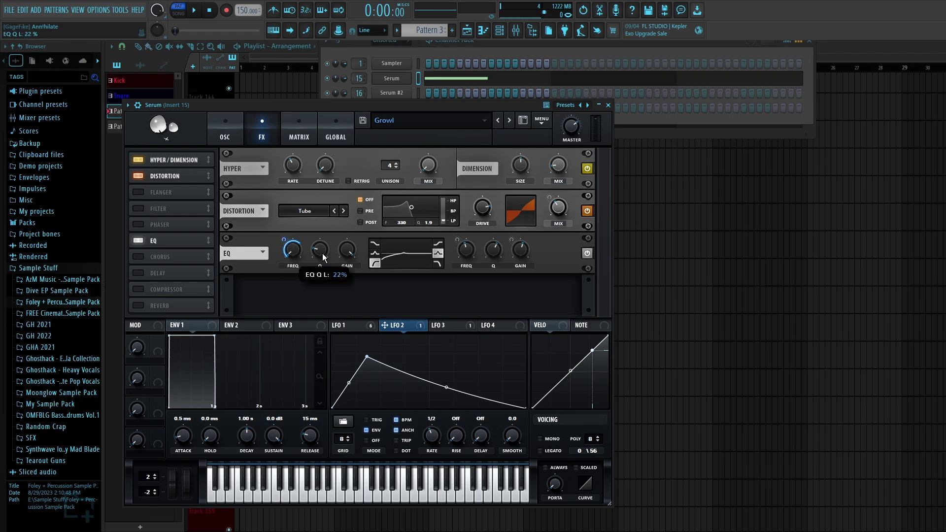
{"action": "left_click", "coordinate": [345, 325]}
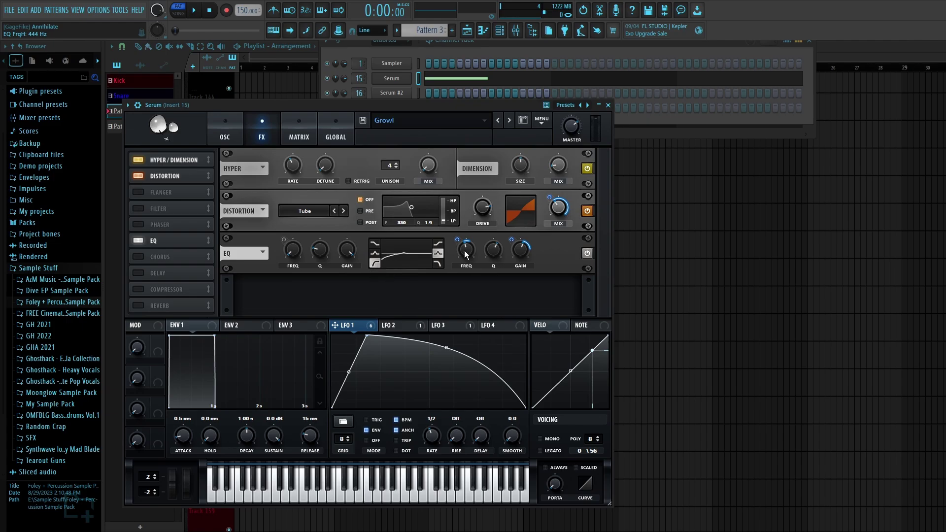
{"action": "mouse_move", "coordinate": [466, 254]}
{"action": "mouse_move", "coordinate": [498, 252]}
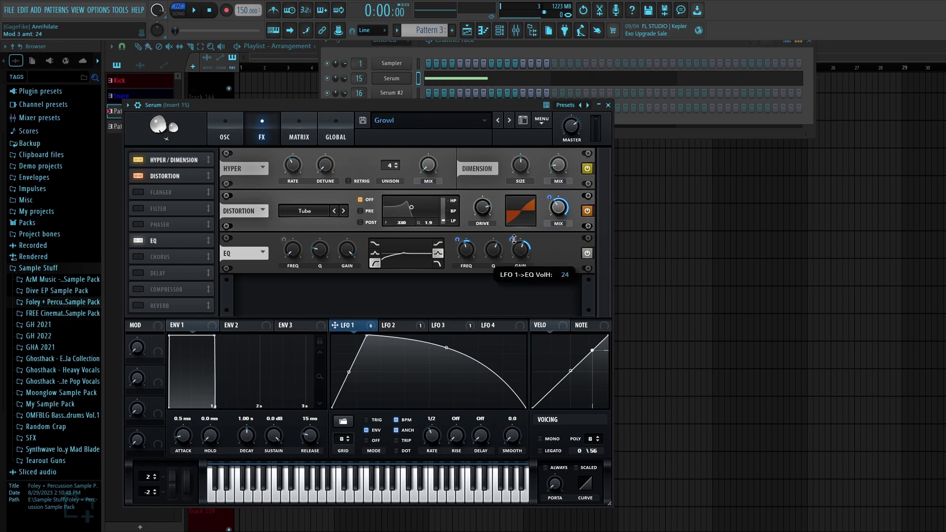
Compare Pattern 3's playback with the EQ off and on, and enable the Compressor effect, checking its gain
{"action": "left_click", "coordinate": [138, 241]}
{"action": "key", "text": "space"}
{"action": "left_click", "coordinate": [138, 240]}
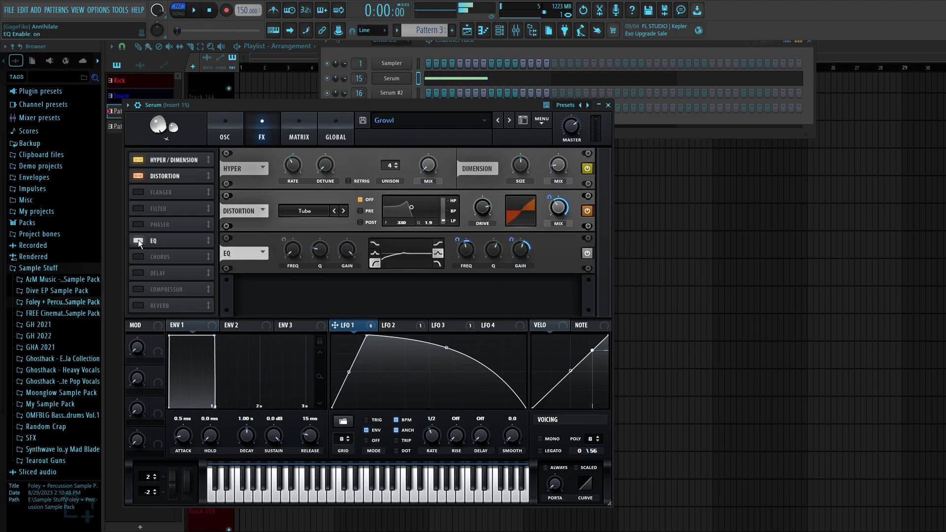
{"action": "key", "text": "space"}
{"action": "left_click", "coordinate": [138, 289]}
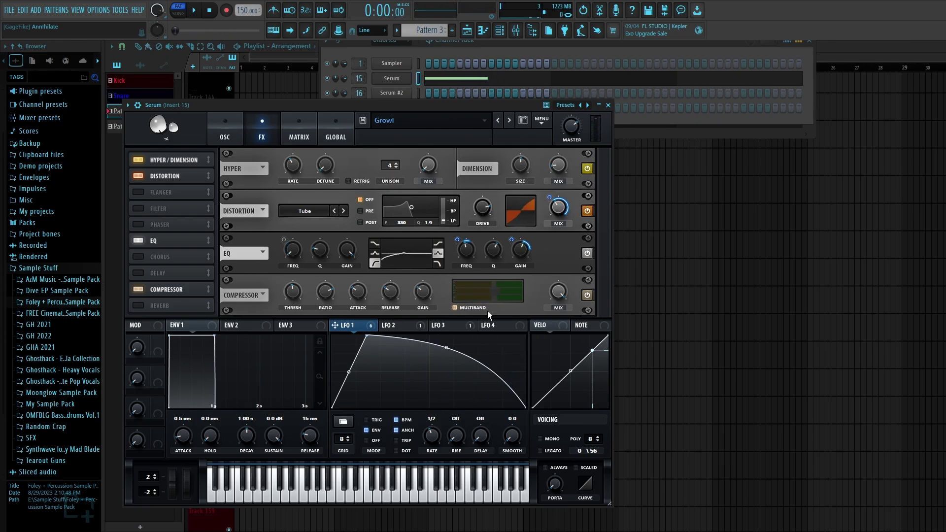
{"action": "mouse_move", "coordinate": [422, 297]}
Examine LFO 3's shape and its master tuning assignment in the modulation matrix
{"action": "left_click", "coordinate": [441, 326]}
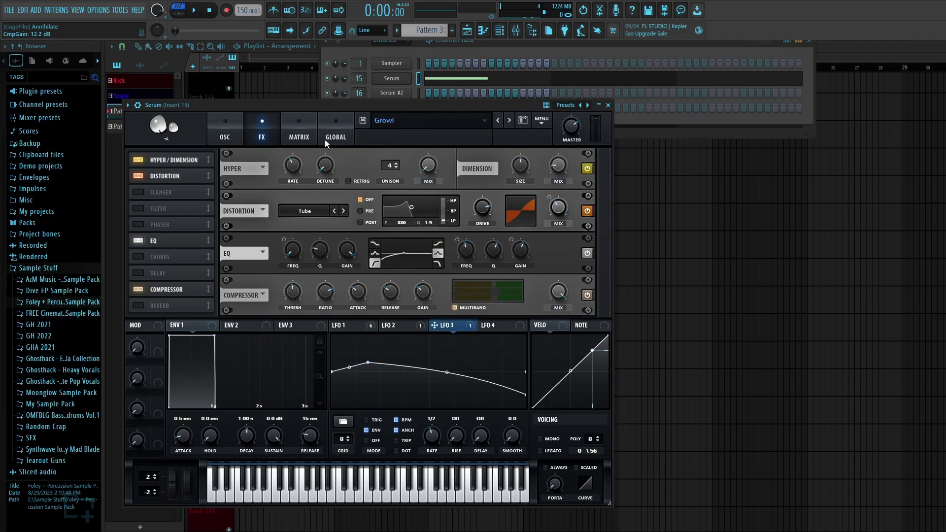
{"action": "left_click", "coordinate": [299, 134]}
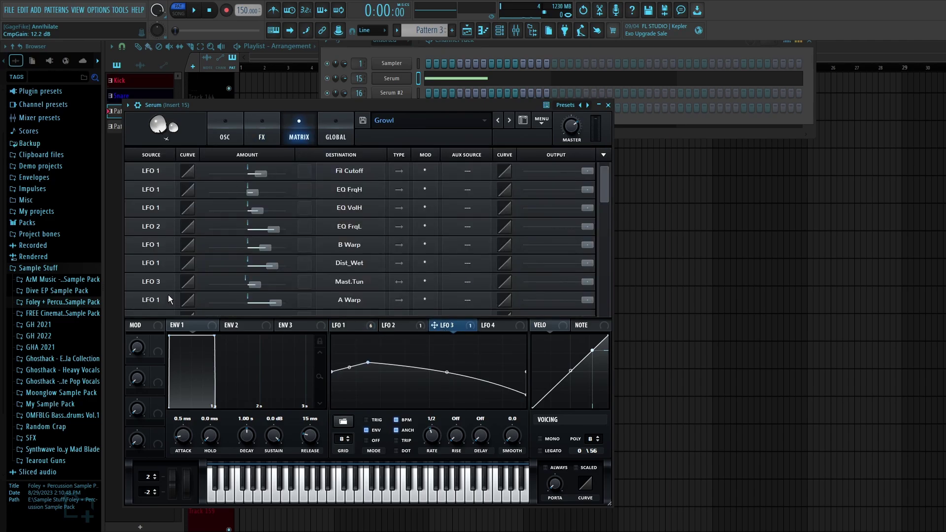
{"action": "scroll", "coordinate": [167, 296], "scroll_direction": "down", "scroll_amount": 2}
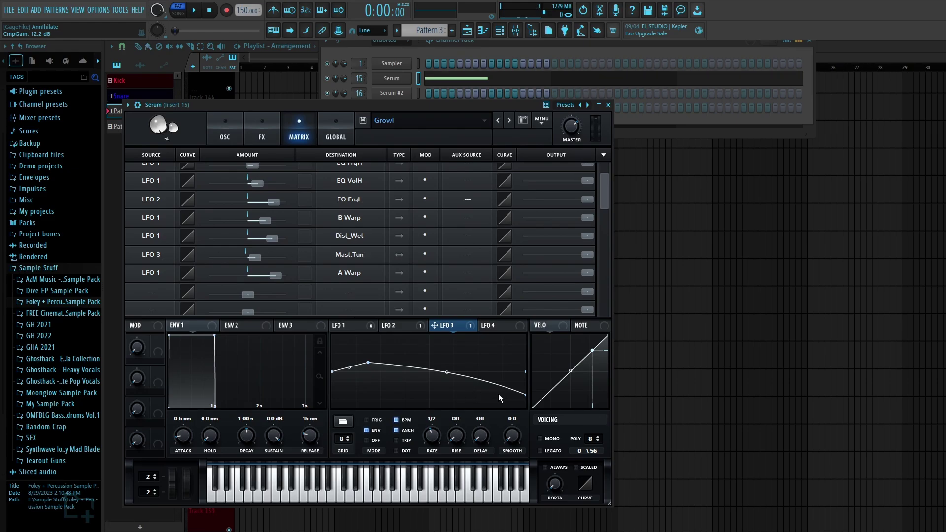
{"action": "mouse_move", "coordinate": [255, 258]}
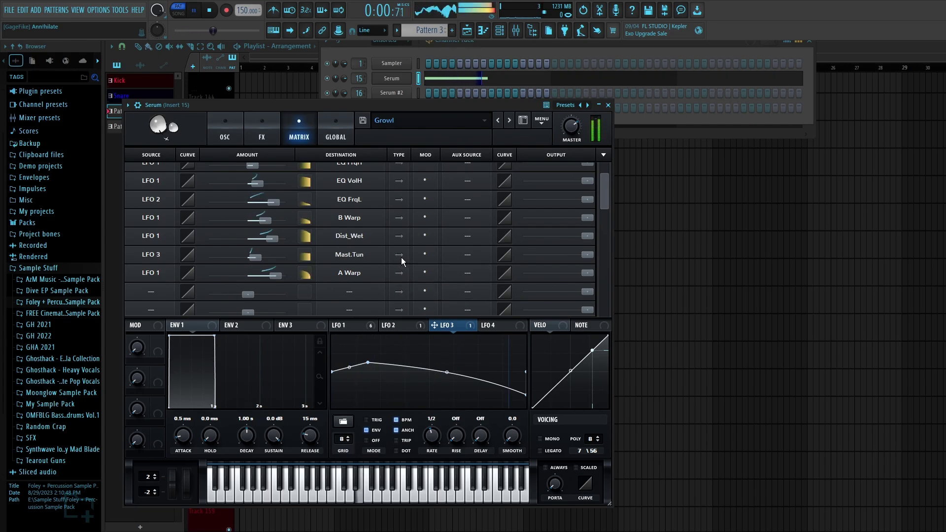
Open the mixer on the first Serum channel's insert and examine Fruity Parametric EQ 2's bands while auditioning Pattern 3
{"action": "key", "text": "Escape"}
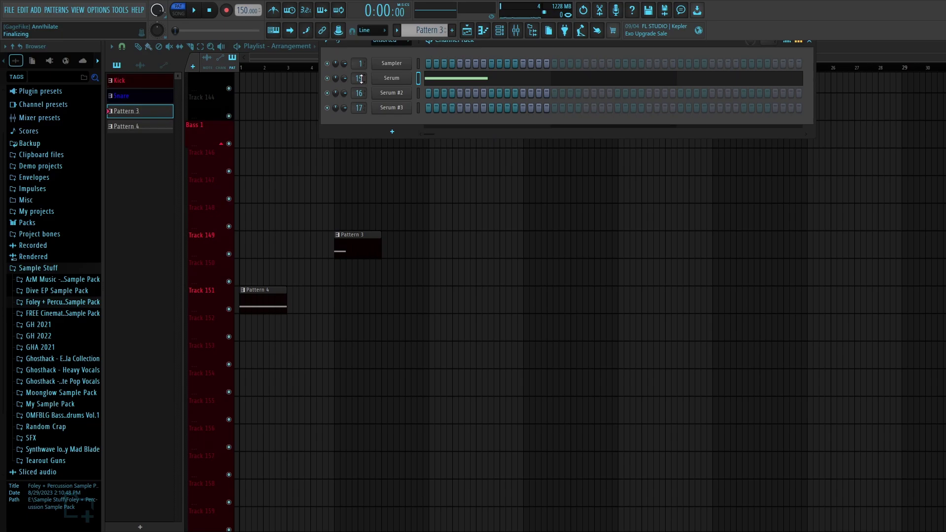
{"action": "left_click", "coordinate": [359, 77]}
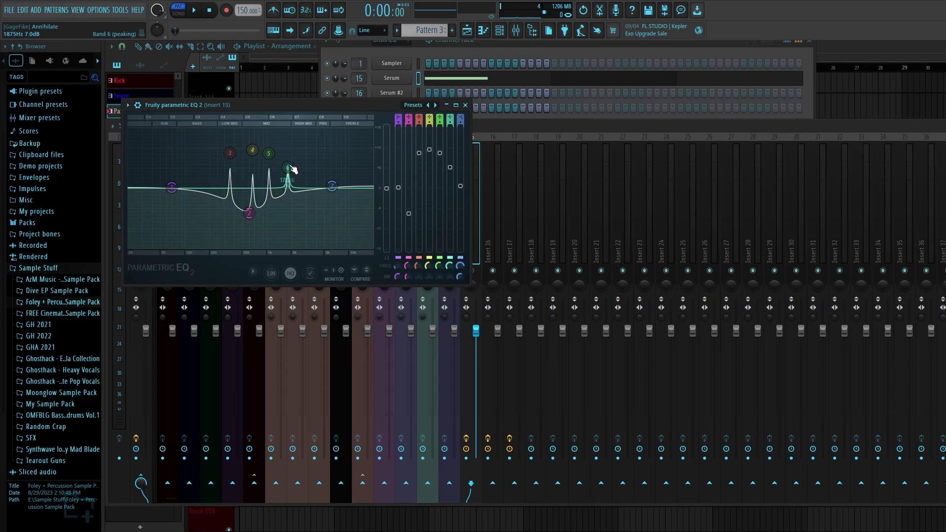
{"action": "key", "text": "space"}
{"action": "key", "text": "space"}
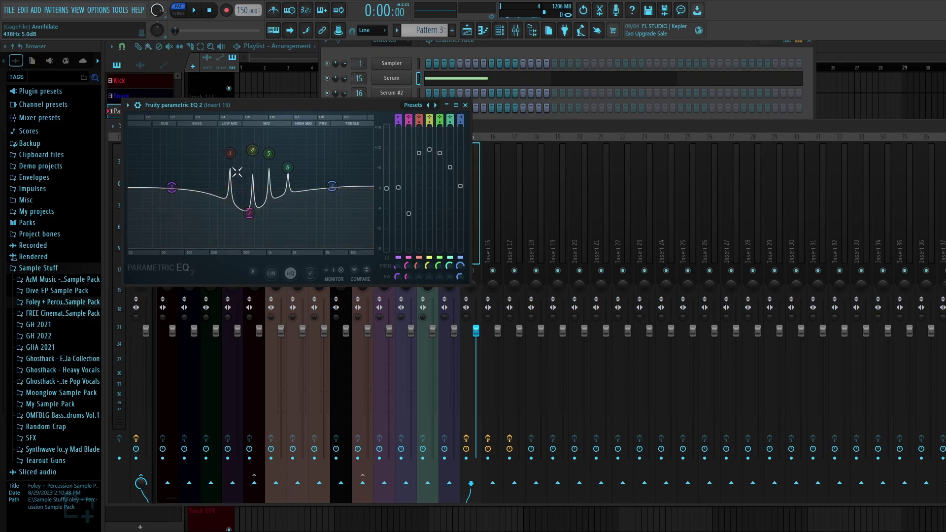
{"action": "key", "text": "Escape"}
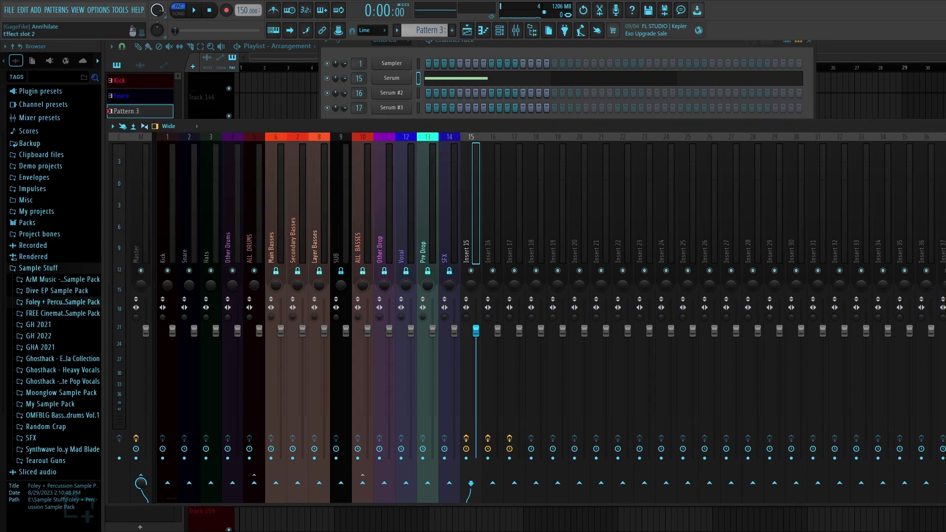
Check Fruity Reeverb 2's settings in the second slot and audition Pattern 3 while inspecting the first OTT's depth, time and gain
{"action": "left_click", "coordinate": [945, 168]}
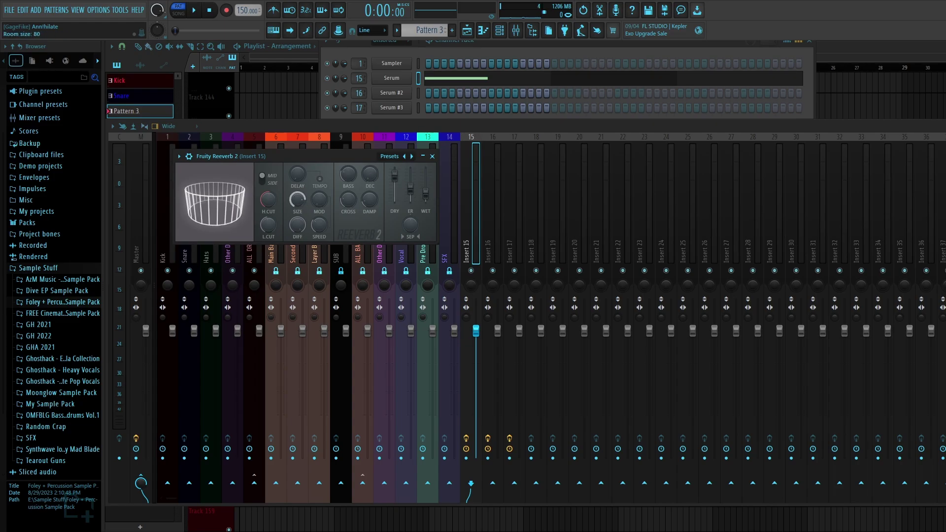
{"action": "key", "text": "Escape"}
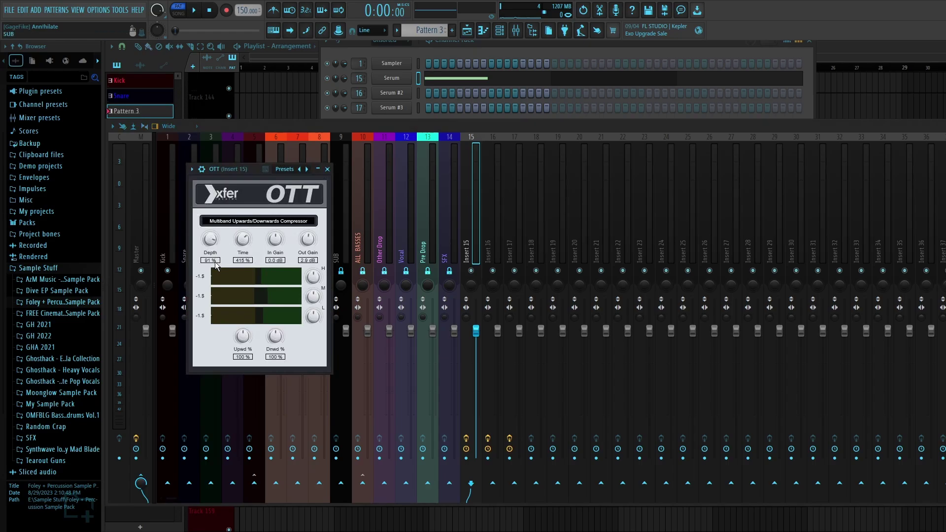
{"action": "key", "text": "space"}
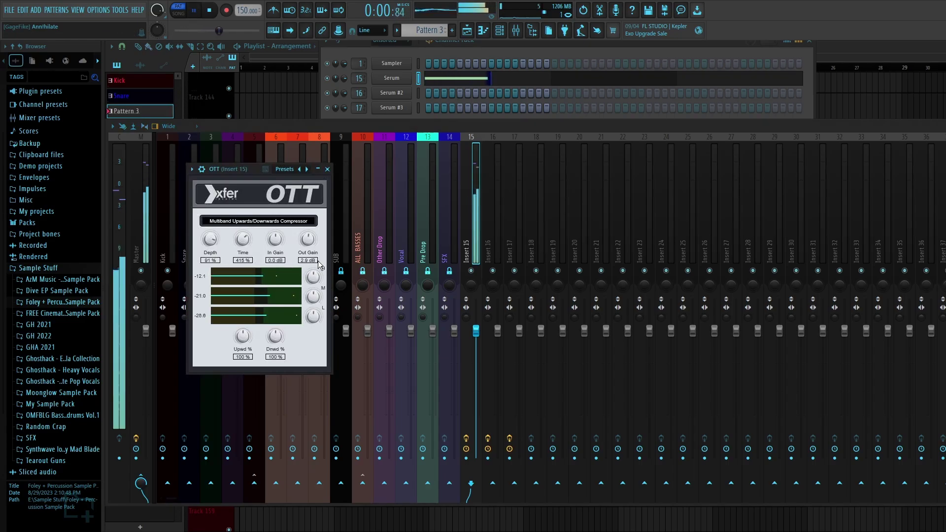
{"action": "key", "text": "space"}
{"action": "key", "text": "Escape"}
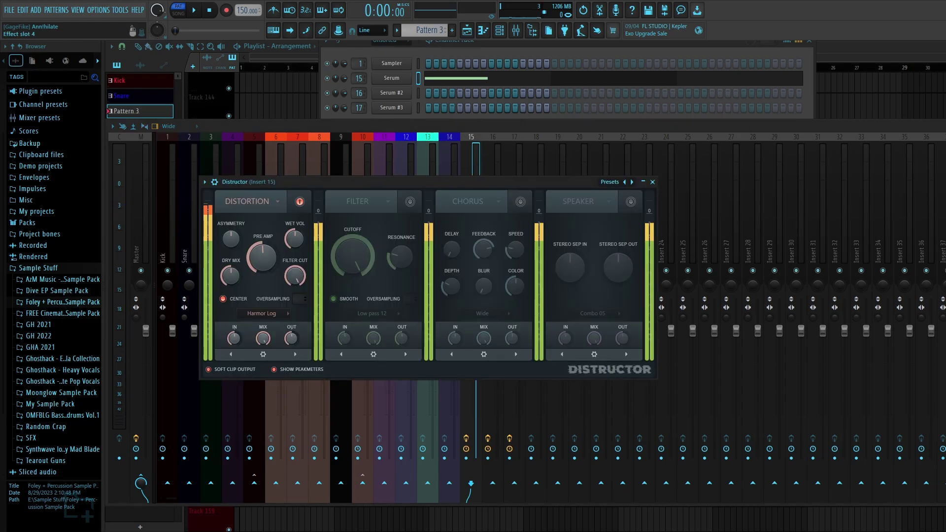
Inspect the Distructor distortion module's algorithm list and pre amp, and audition Pattern 3 through it
{"action": "left_click", "coordinate": [277, 315]}
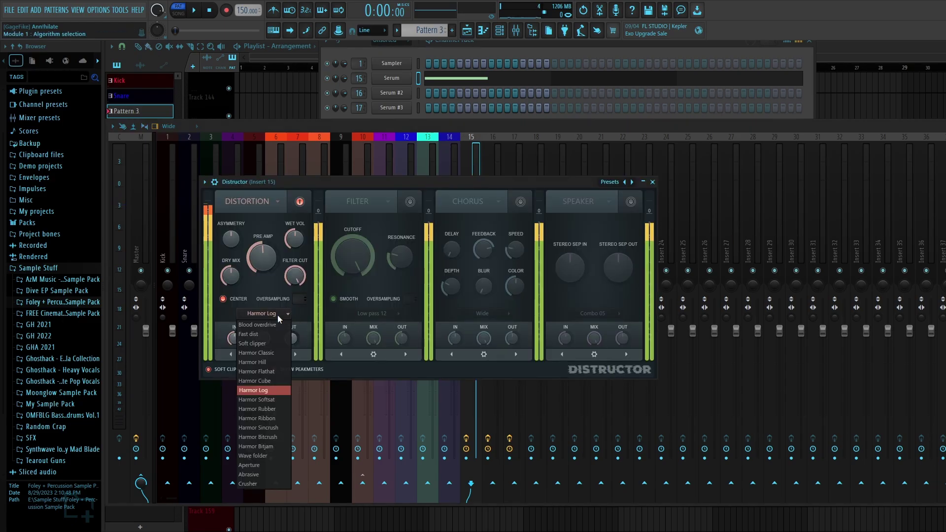
{"action": "left_click", "coordinate": [277, 315]}
{"action": "left_click_drag", "start_coordinate": [274, 267], "coordinate": [275, 266]}
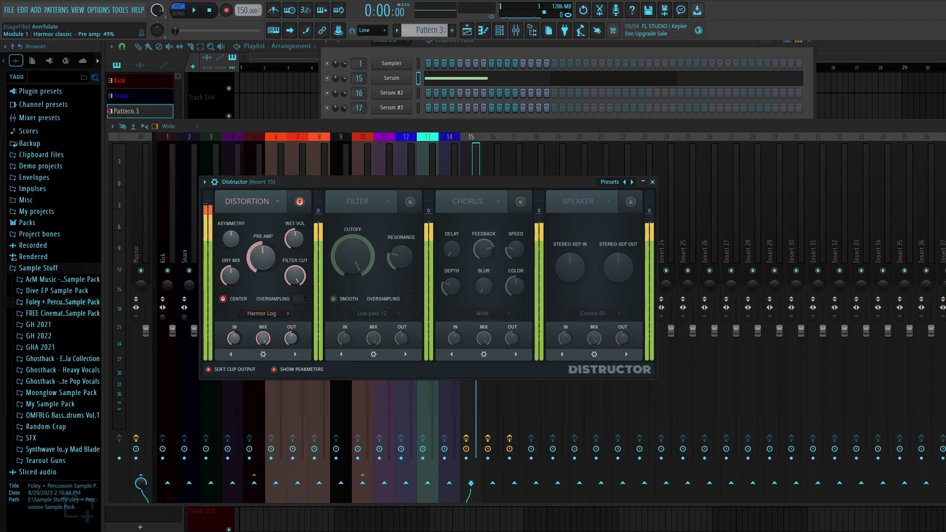
{"action": "key", "text": "space"}
{"action": "key", "text": "space"}
{"action": "key", "text": "Escape"}
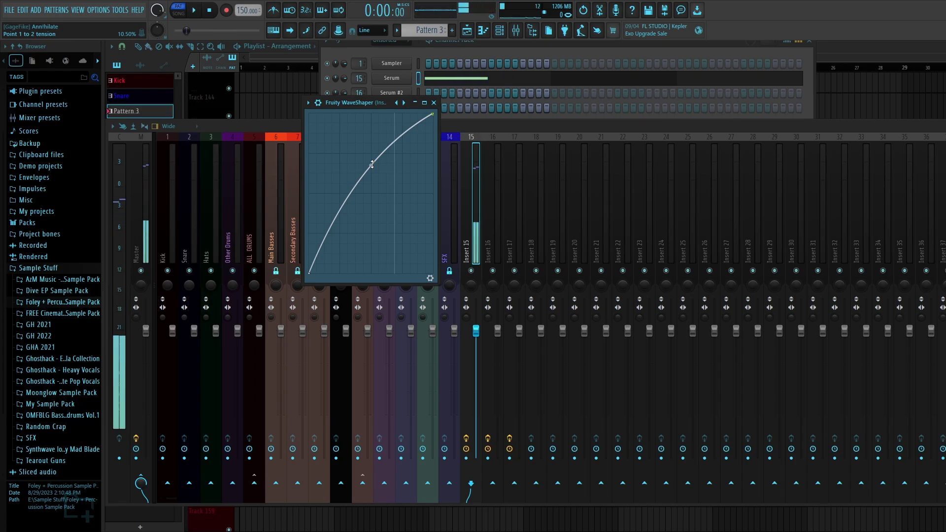
Examine the Fruity WaveShaper curve and the second OTT's depth, time and output gain on Insert 15
{"action": "key", "text": "Escape"}
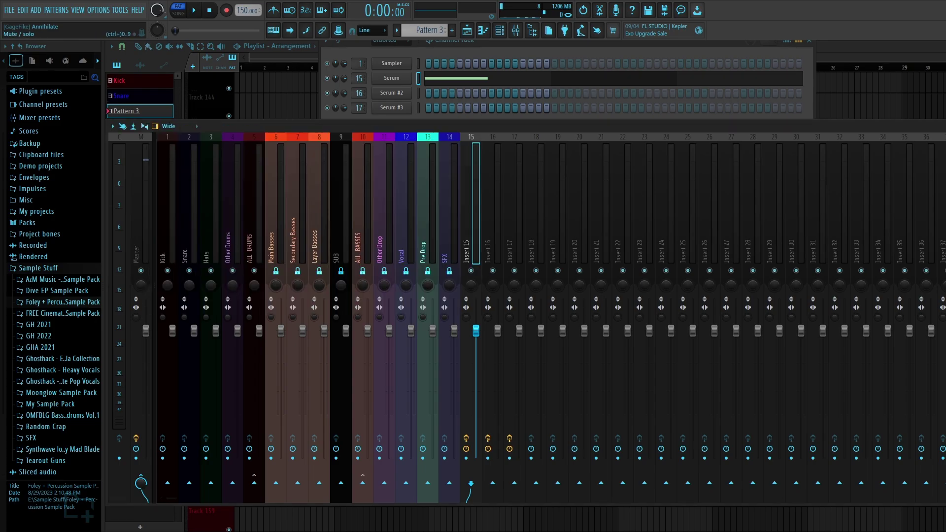
{"action": "key", "text": "Escape"}
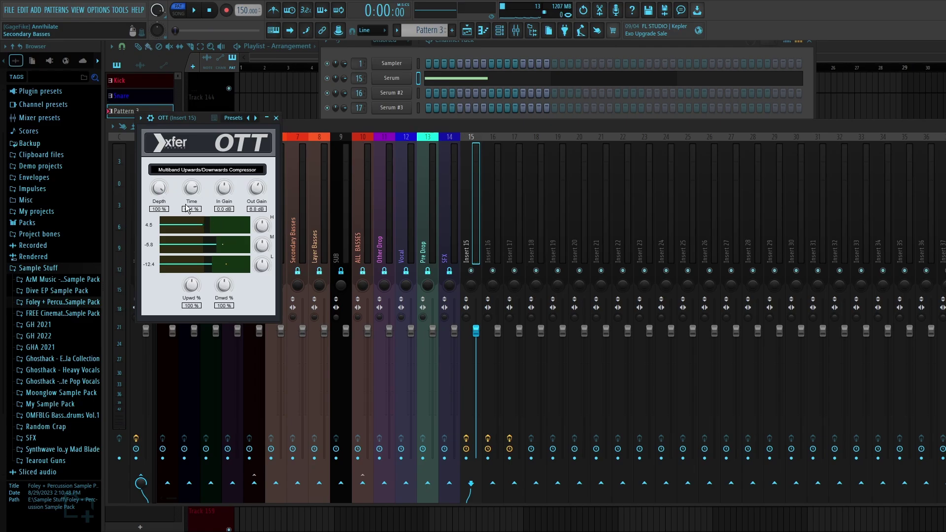
{"action": "key", "text": "Escape"}
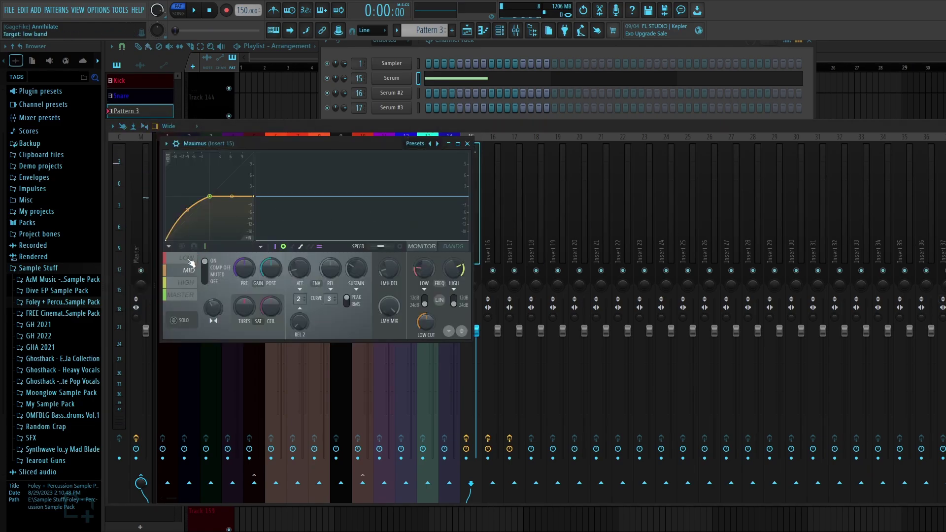
Check Maximus's low band and its crossover frequency, then solo the band and adjust its stereo separation while auditioning Pattern 3
{"action": "left_click", "coordinate": [194, 257]}
{"action": "left_click", "coordinate": [422, 274]}
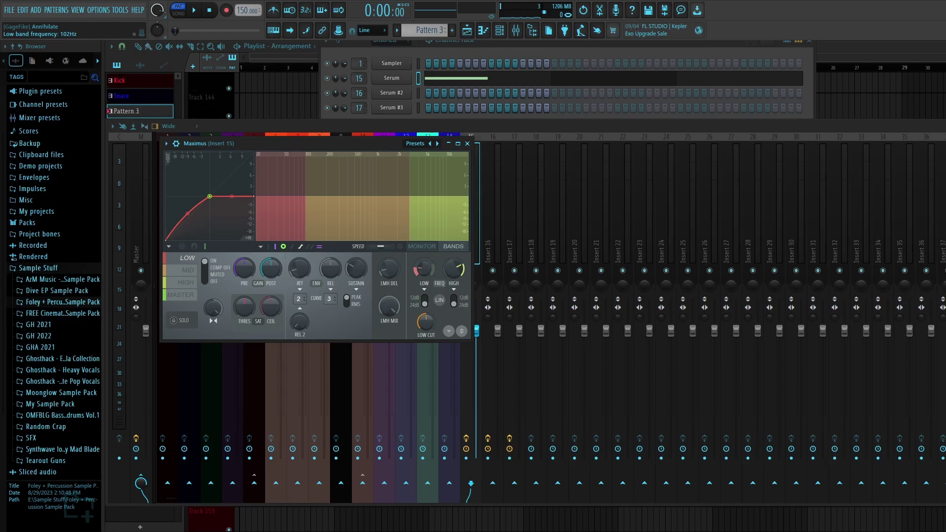
{"action": "left_click_drag", "start_coordinate": [424, 269], "coordinate": [424, 271]}
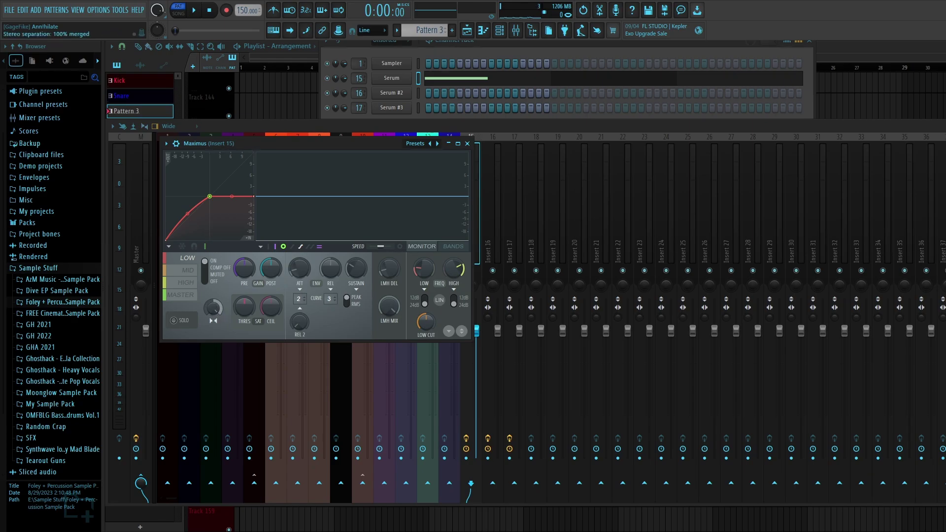
{"action": "left_click", "coordinate": [178, 321]}
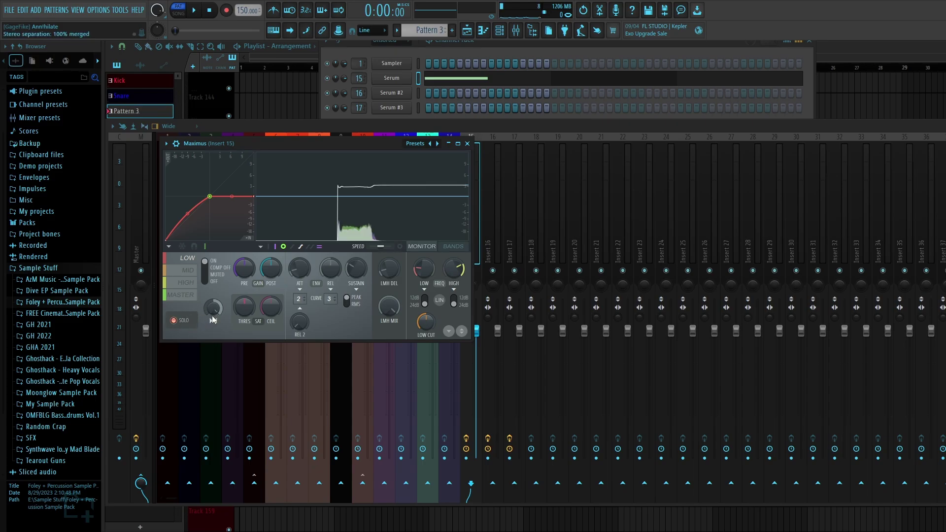
{"action": "left_click_drag", "start_coordinate": [212, 319], "coordinate": [213, 296]}
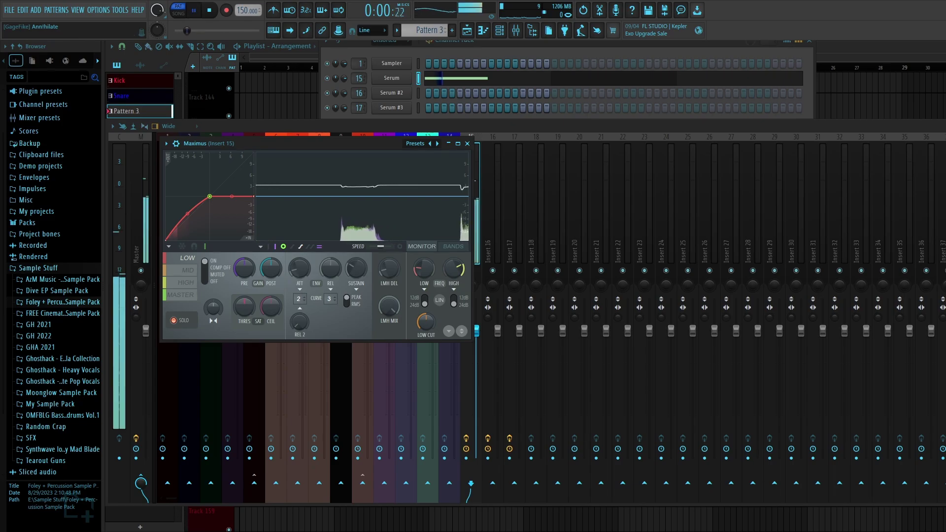
Examine the mid and high band curves in Maximus and audition Pattern 3 through all its bands
{"action": "left_click", "coordinate": [189, 270]}
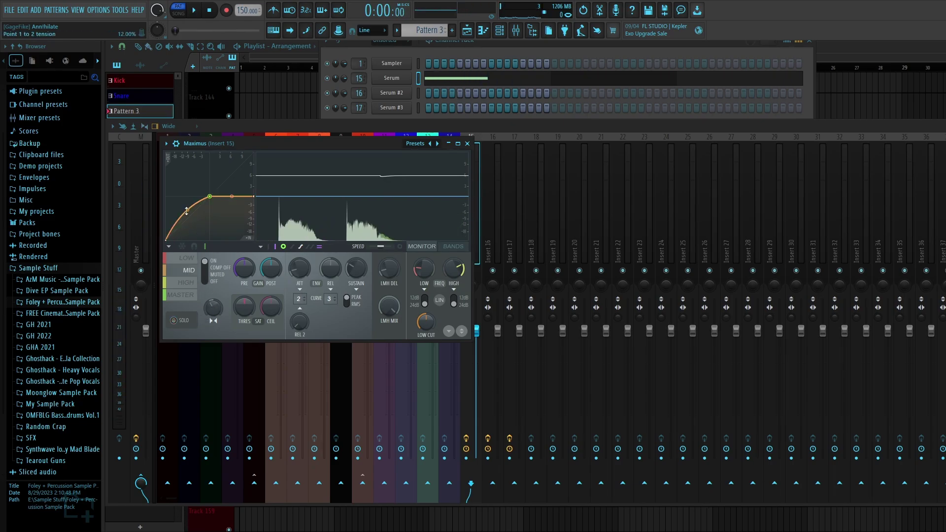
{"action": "left_click", "coordinate": [186, 282]}
{"action": "key", "text": "space"}
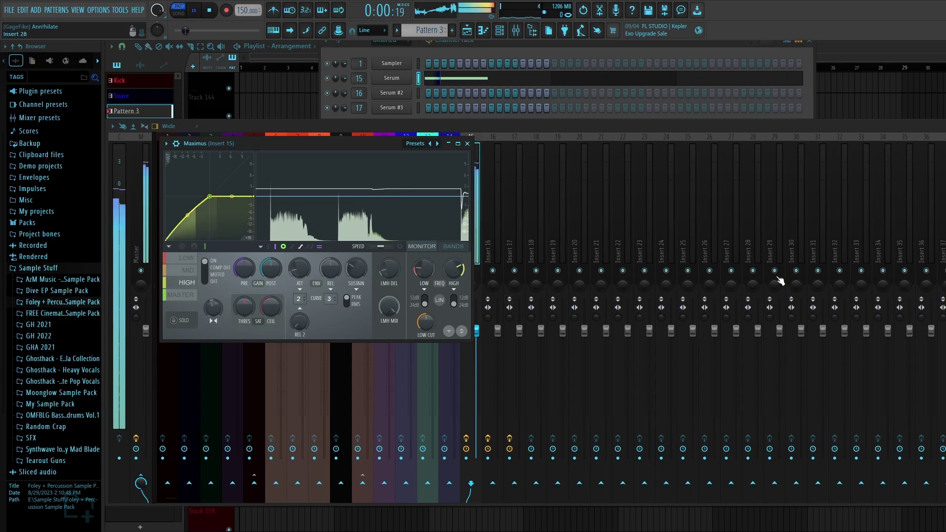
{"action": "key", "text": "space"}
{"action": "left_click", "coordinate": [945, 276]}
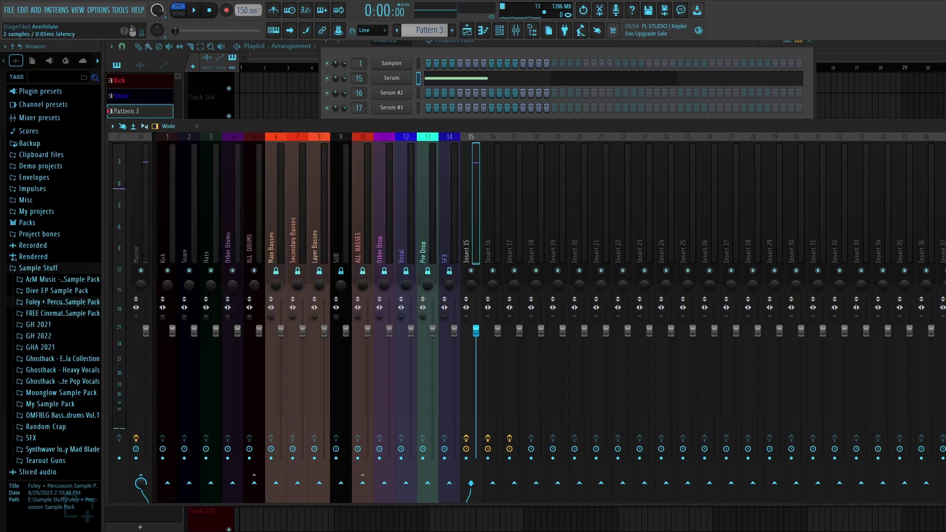
Audition Pattern 3 while checking the final OTT and Fruity Compressor settings, and return to the playlist
{"action": "left_click", "coordinate": [945, 261]}
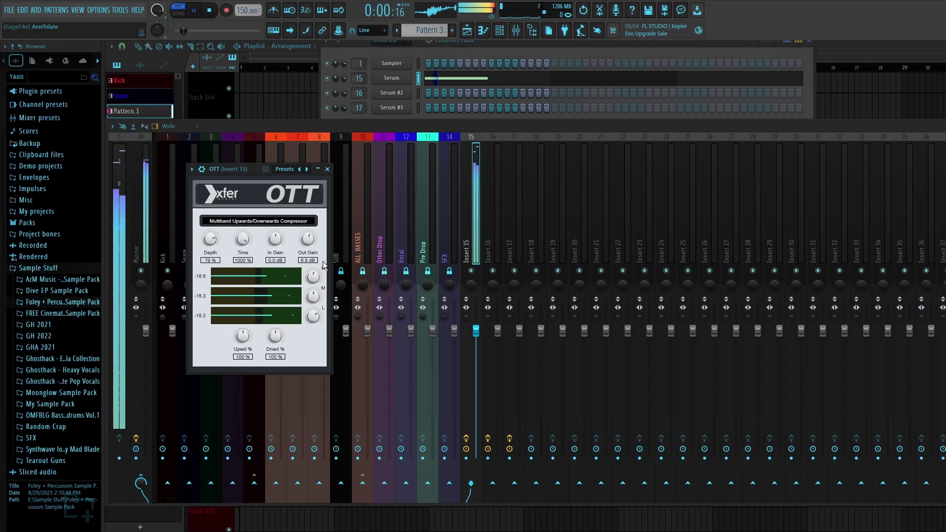
{"action": "key", "text": "Escape"}
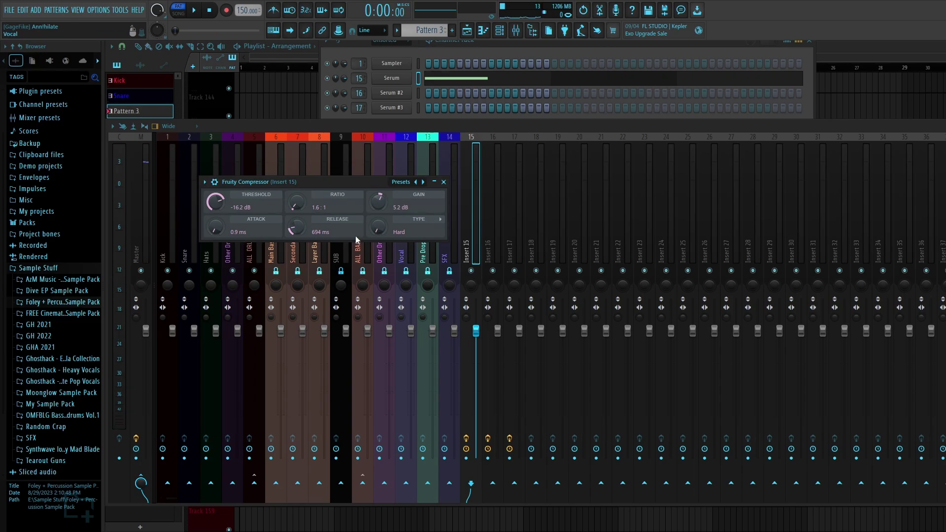
{"action": "key", "text": "space"}
{"action": "key", "text": "Escape"}
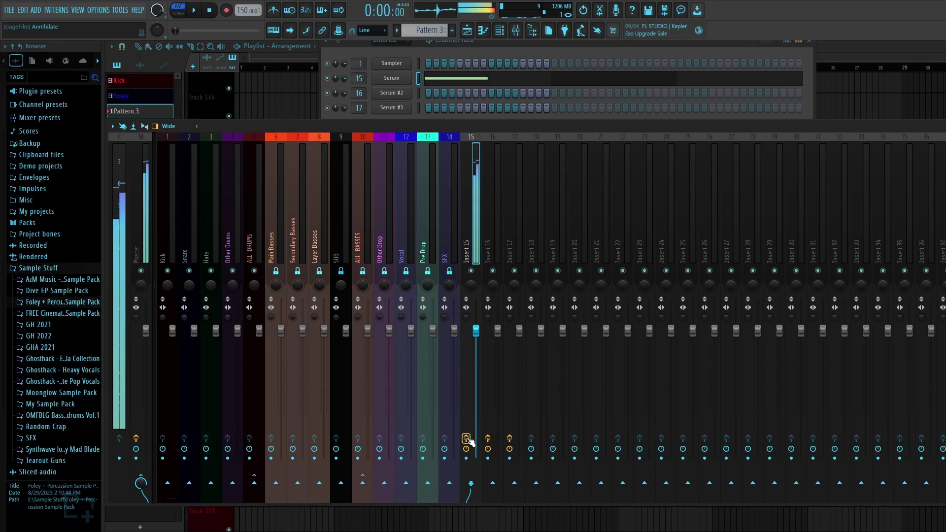
{"action": "key", "text": "space"}
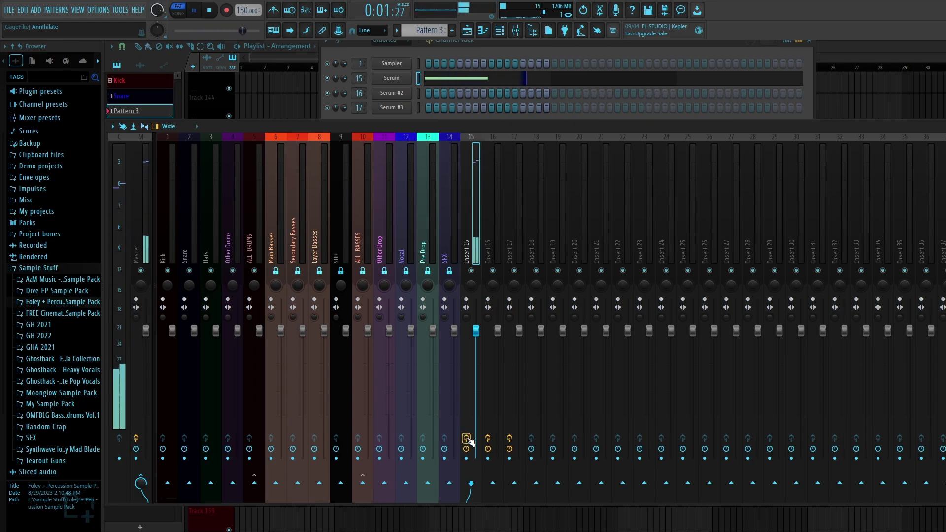
{"action": "key", "text": "F5"}
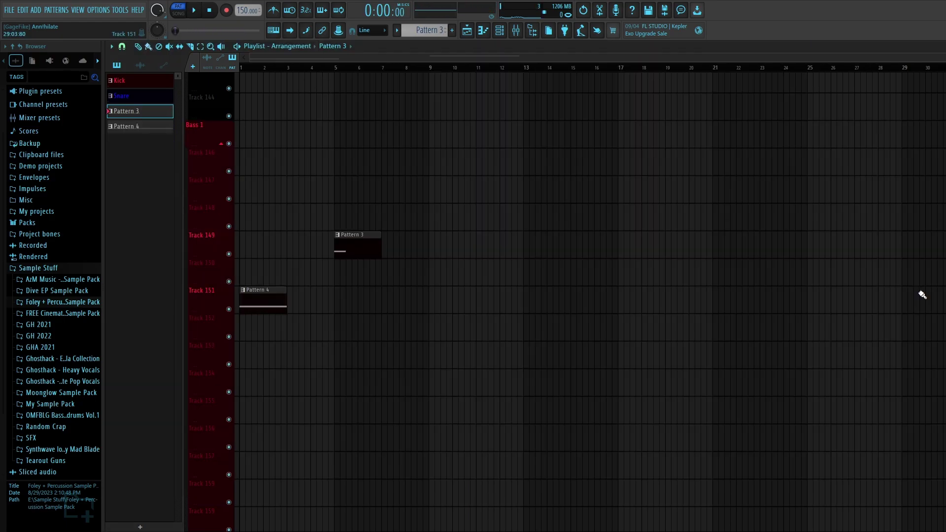